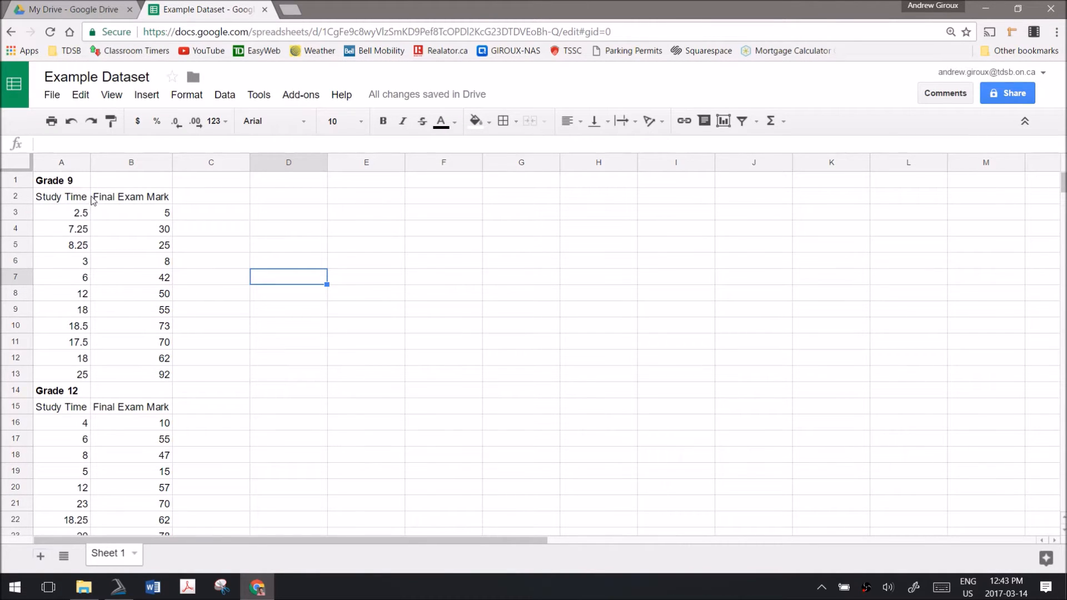
- Examine the Grade 9 and Grade 12 study time and final exam mark tables
left_click_drag(75, 183, 148, 378)
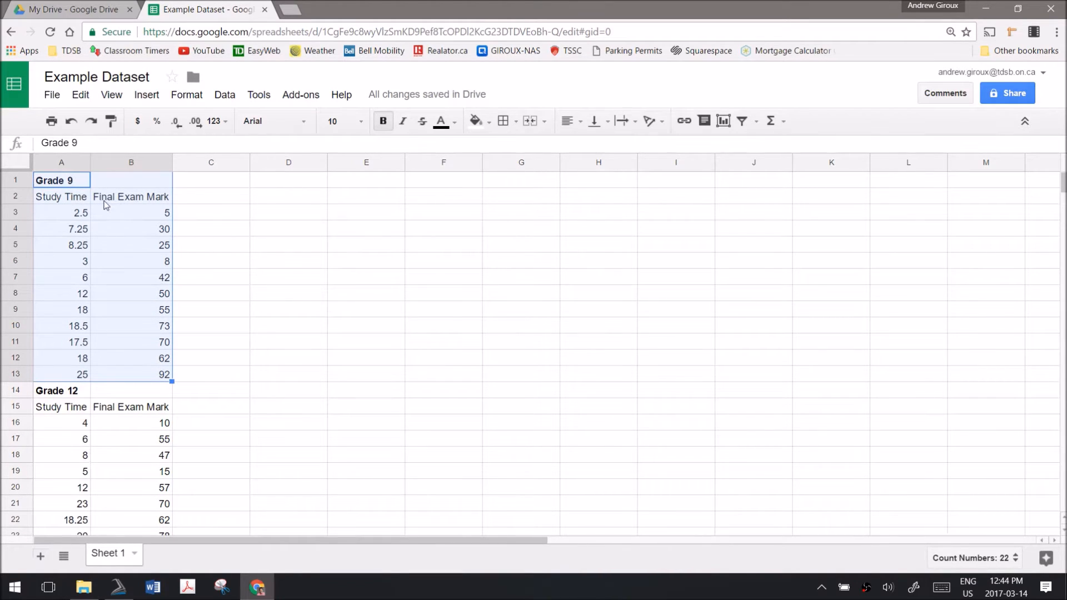
scroll(156, 357, "down", 1)
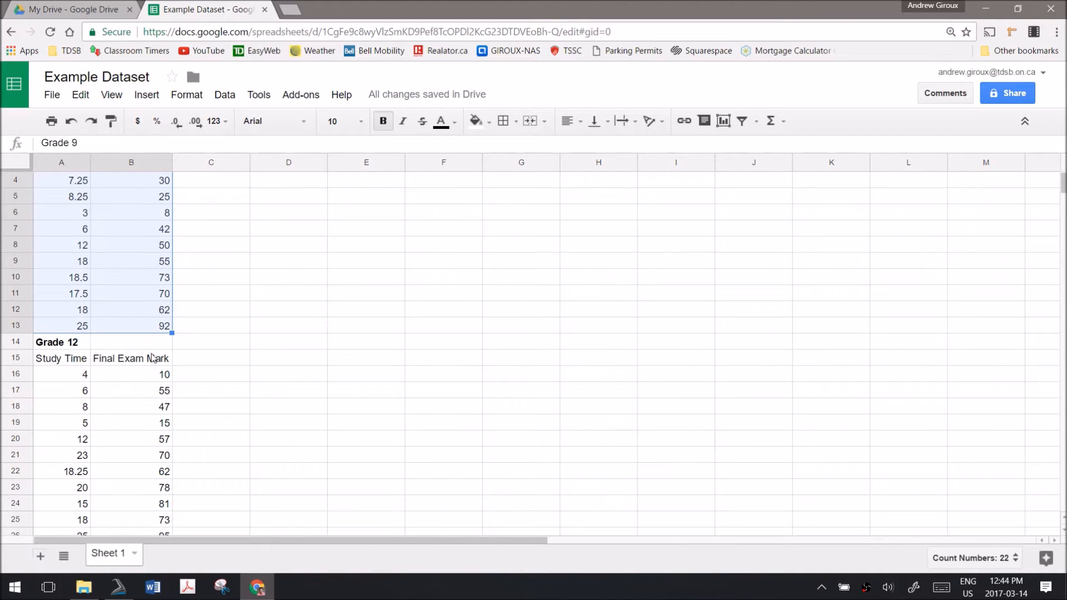
left_click(50, 346)
scroll(72, 367, "down", 1)
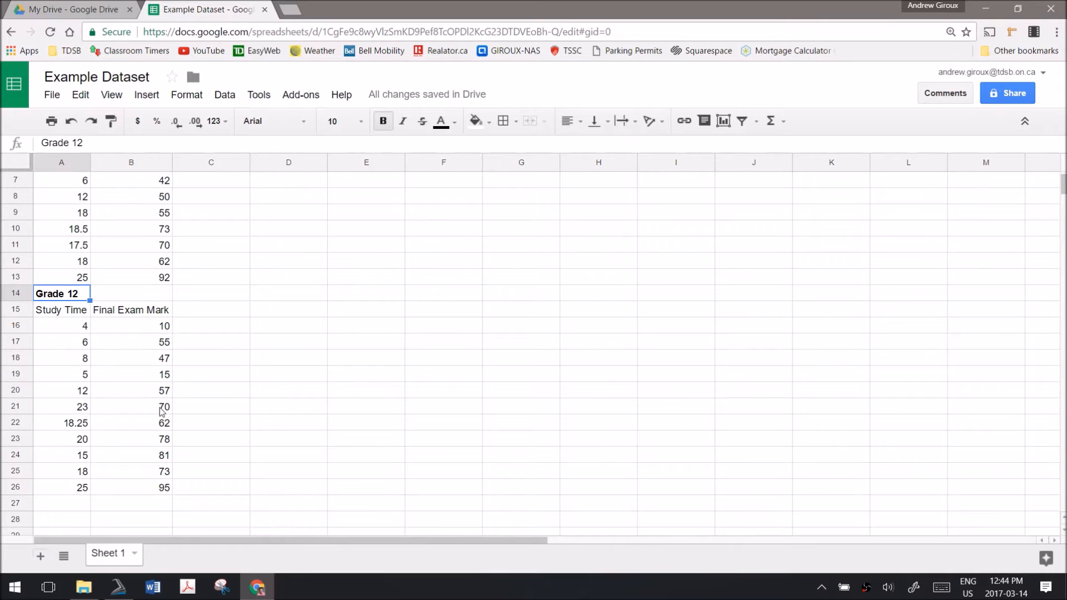
scroll(228, 367, "up", 2)
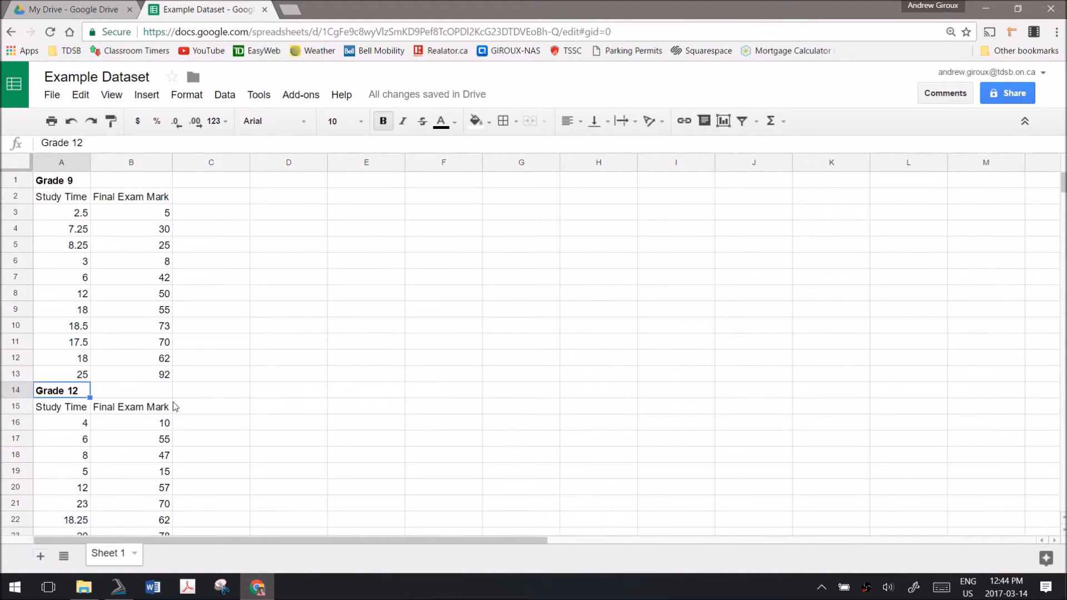
- Move the Grade 12 Final Exam Mark heading and values from B15:B26 into column C of the same rows
scroll(164, 376, "down", 1)
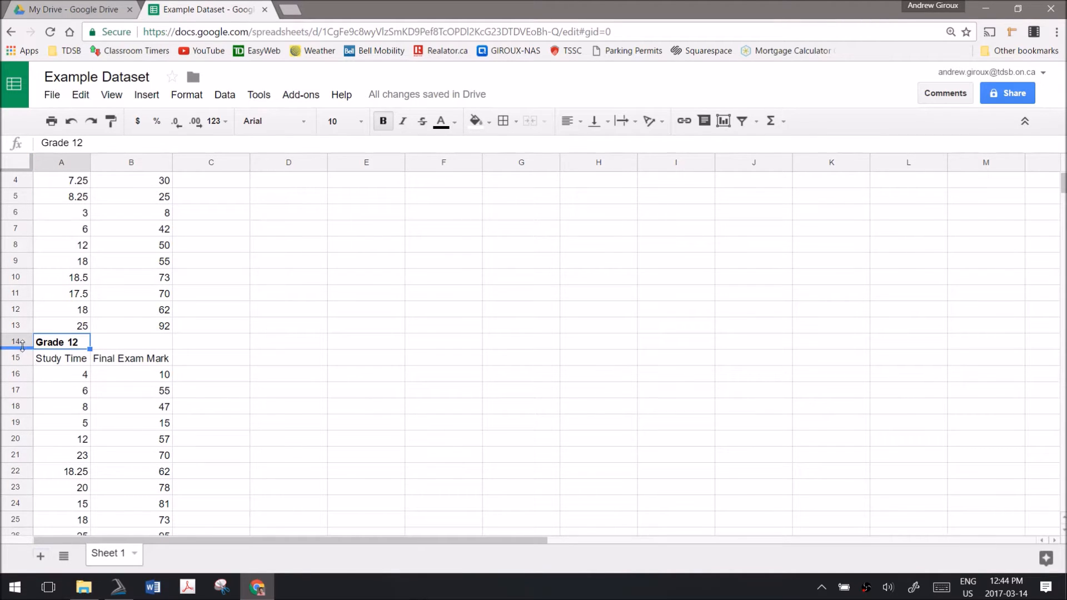
left_click(143, 361)
left_click_drag(154, 359, 152, 495)
left_click_drag(137, 300, 201, 322)
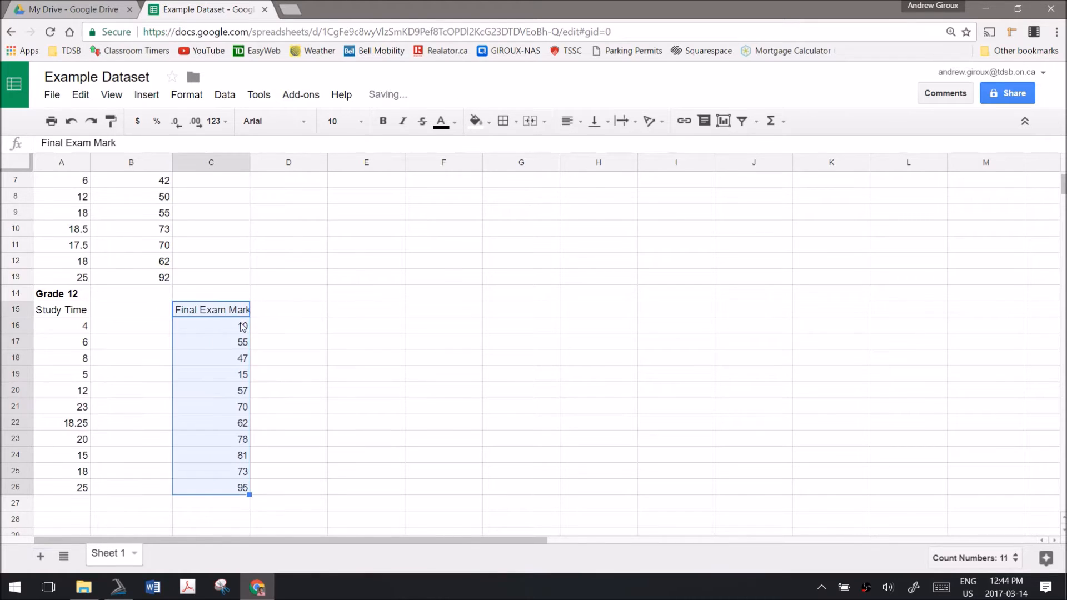
- Move the Final Exam Mark heading from C15 to C2 and extend it to "Final Exam Mark Grade 12"
scroll(198, 341, "up", 1)
left_click(128, 358)
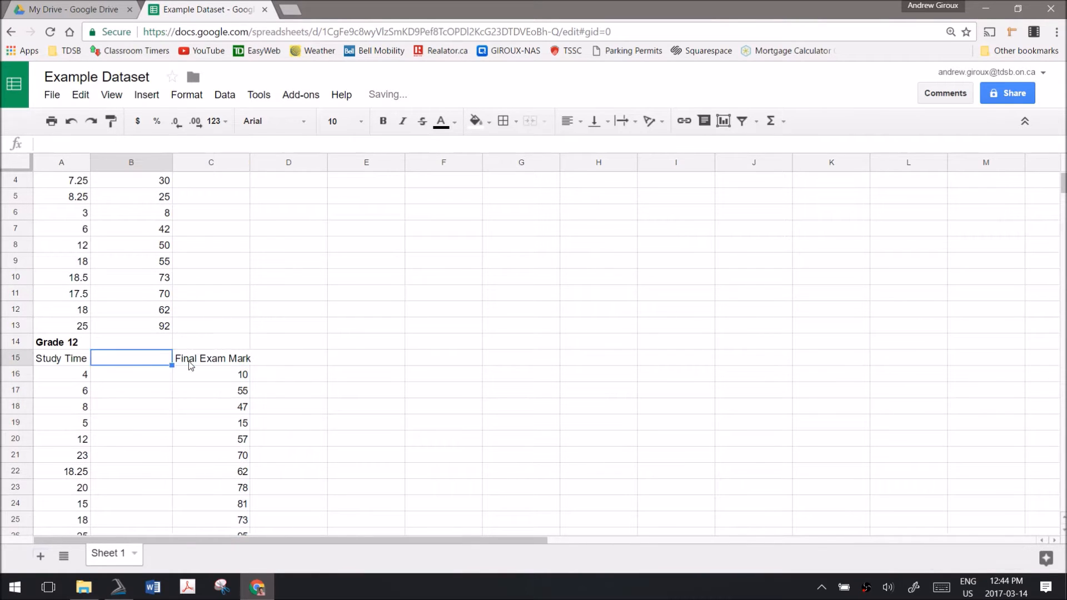
left_click(191, 361)
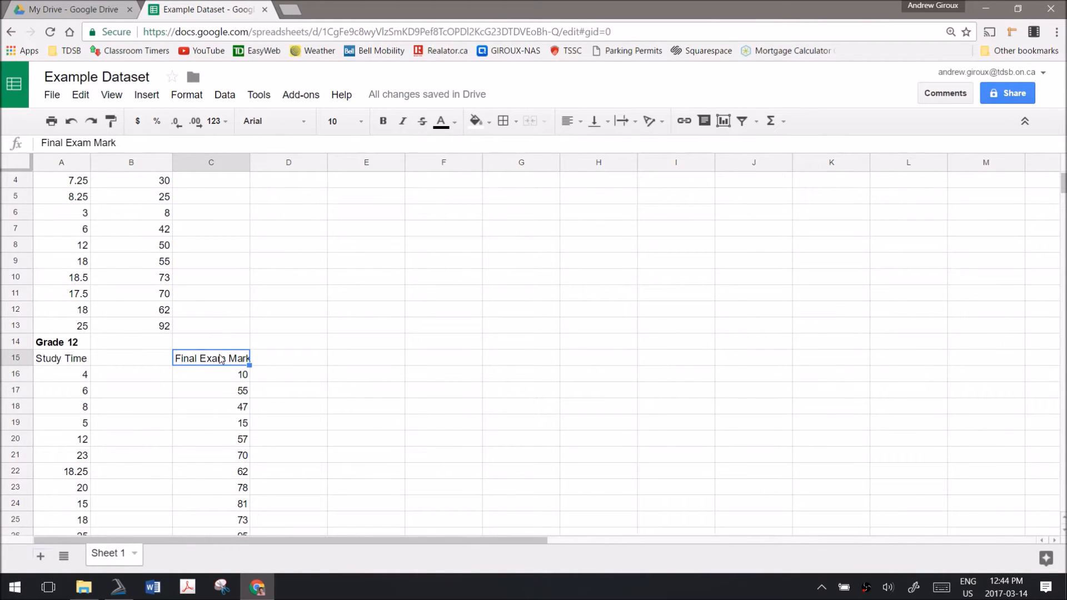
left_click_drag(221, 351, 219, 207)
left_click(142, 146)
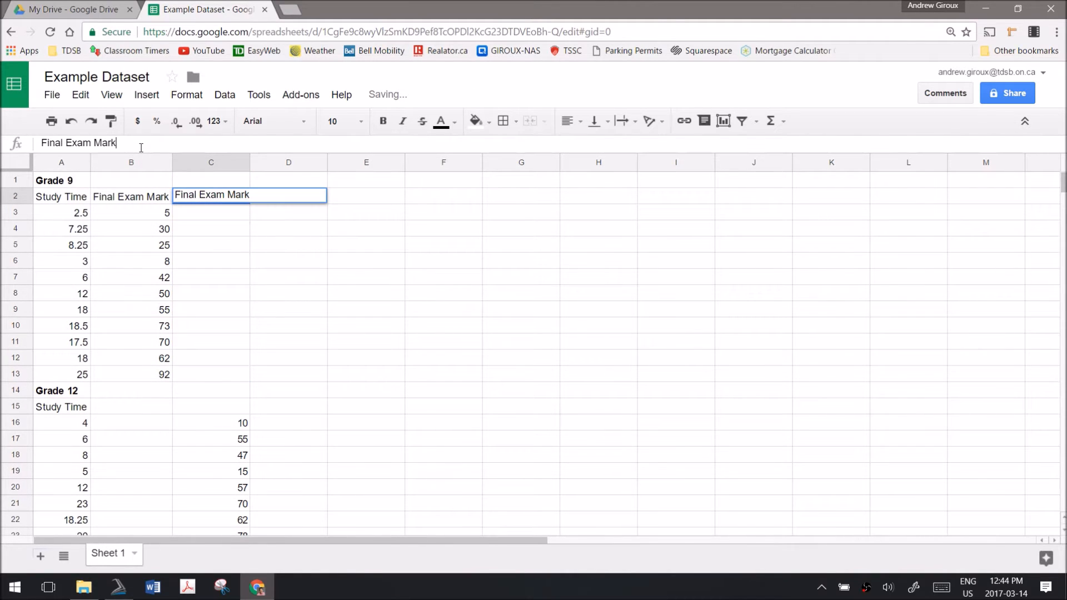
type("Grade 12")
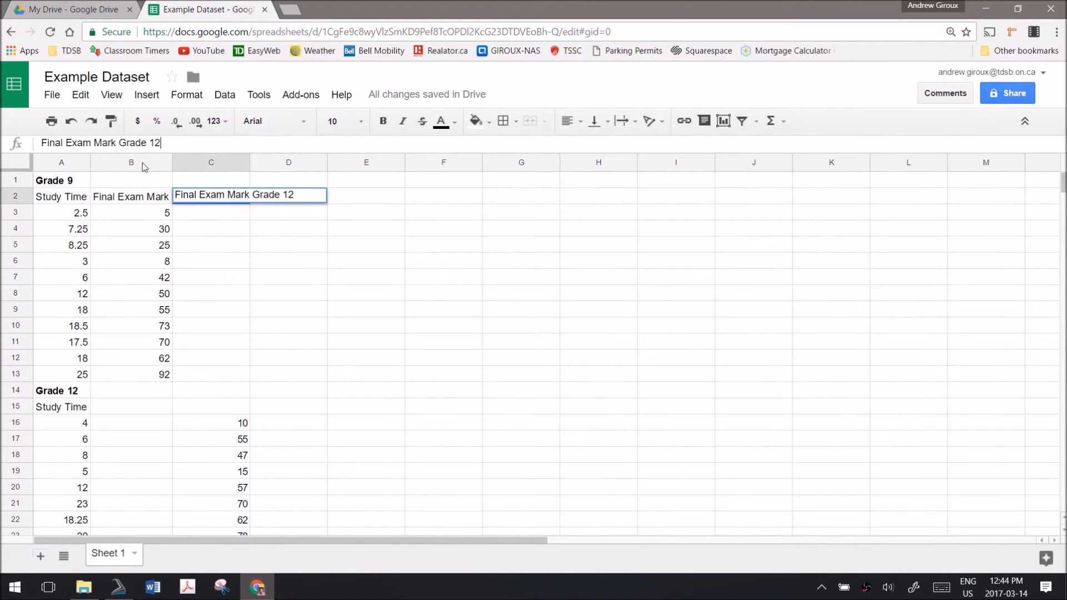
- Change the heading in B2 to "Final Exam Mark Grade 9"
left_click(149, 202)
left_click(156, 145)
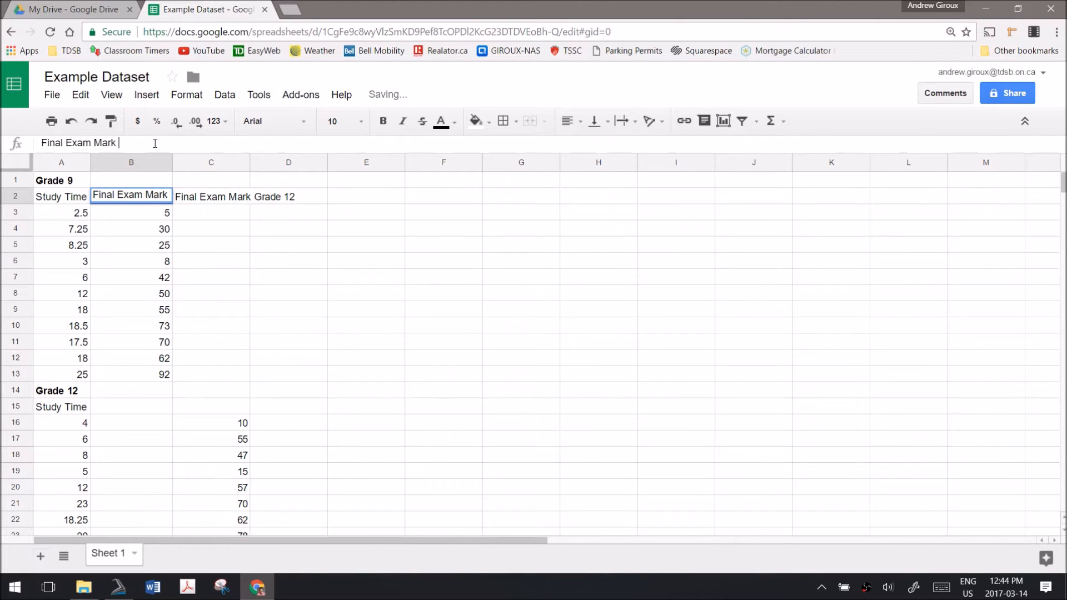
type("GRade 9")
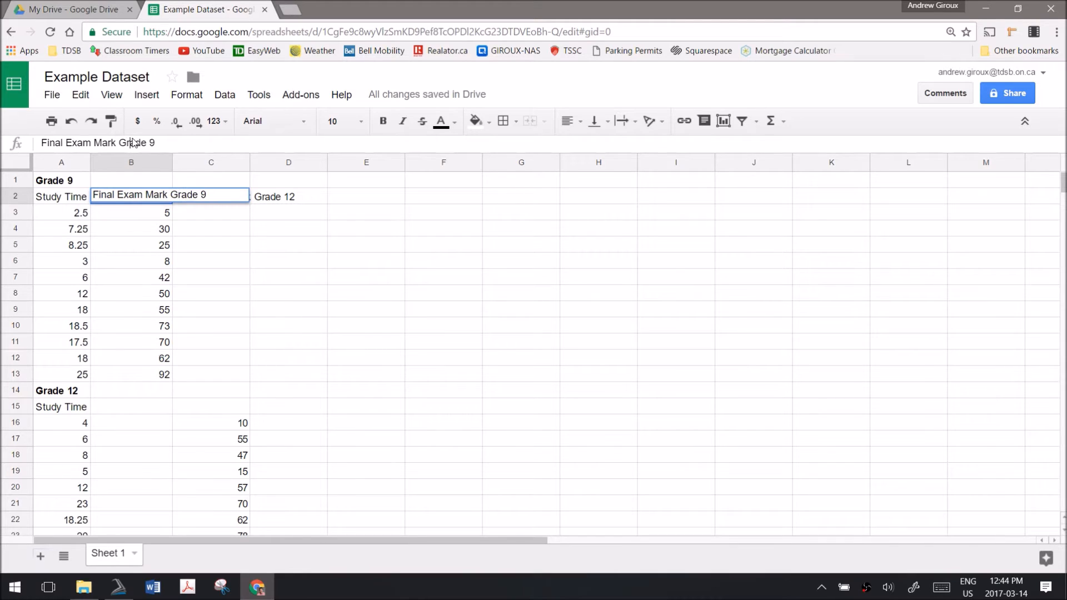
left_click(369, 281)
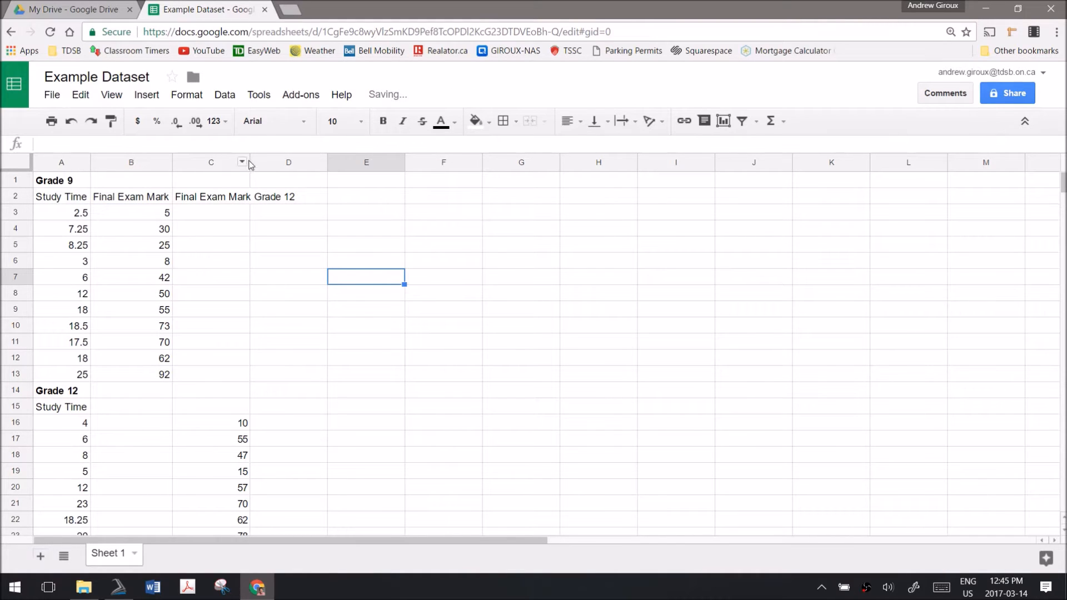
- Bold the three headings in row 2 and fit the widths of columns B and C to their contents
left_click(137, 201)
key("ctrl+b")
left_click(196, 199)
key("ctrl+b")
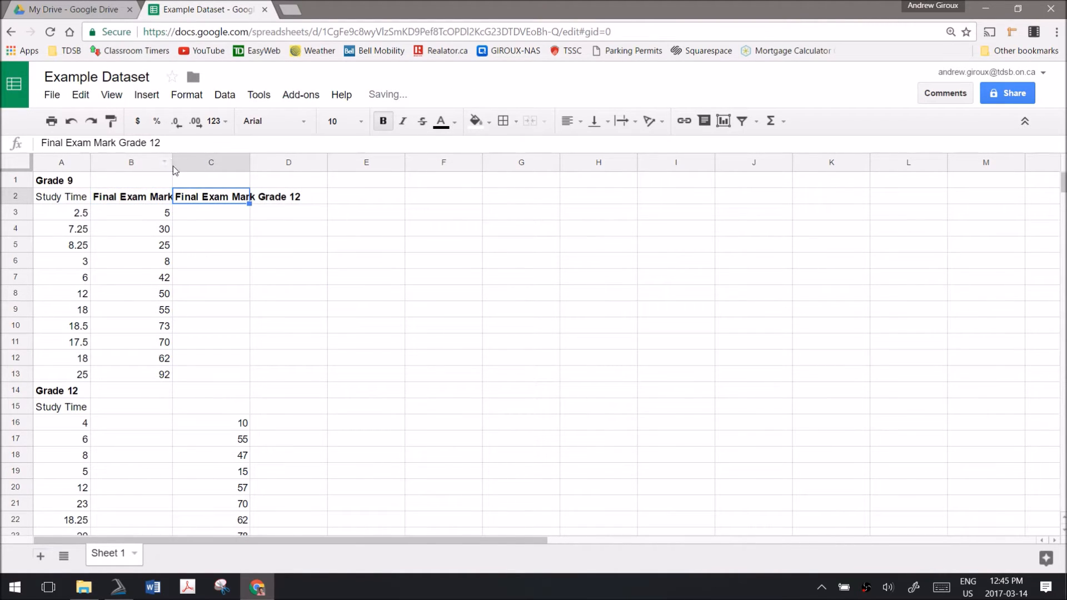
double_click(172, 163)
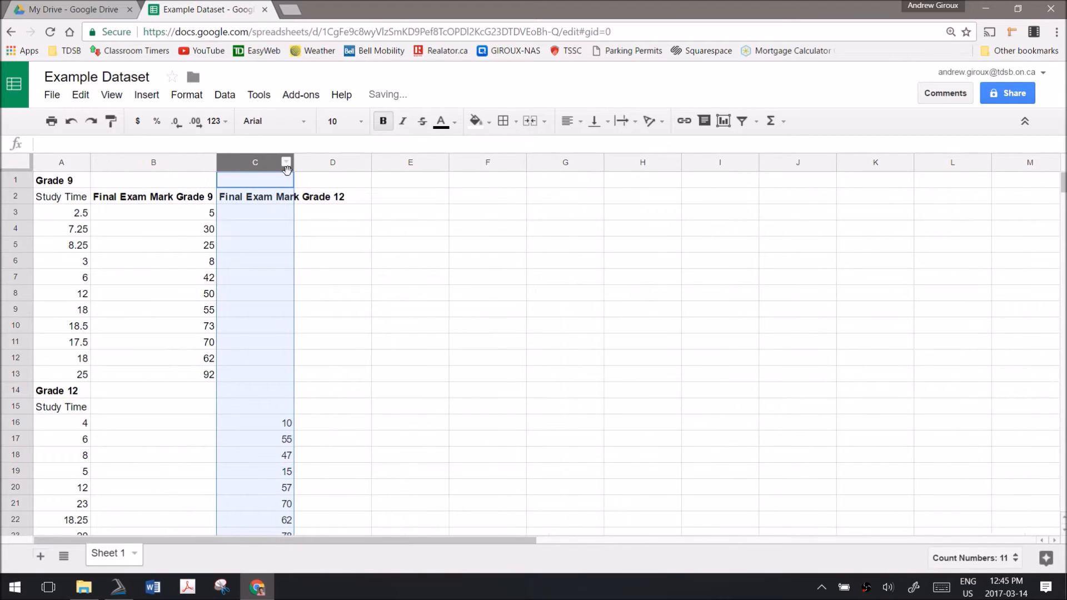
double_click(293, 162)
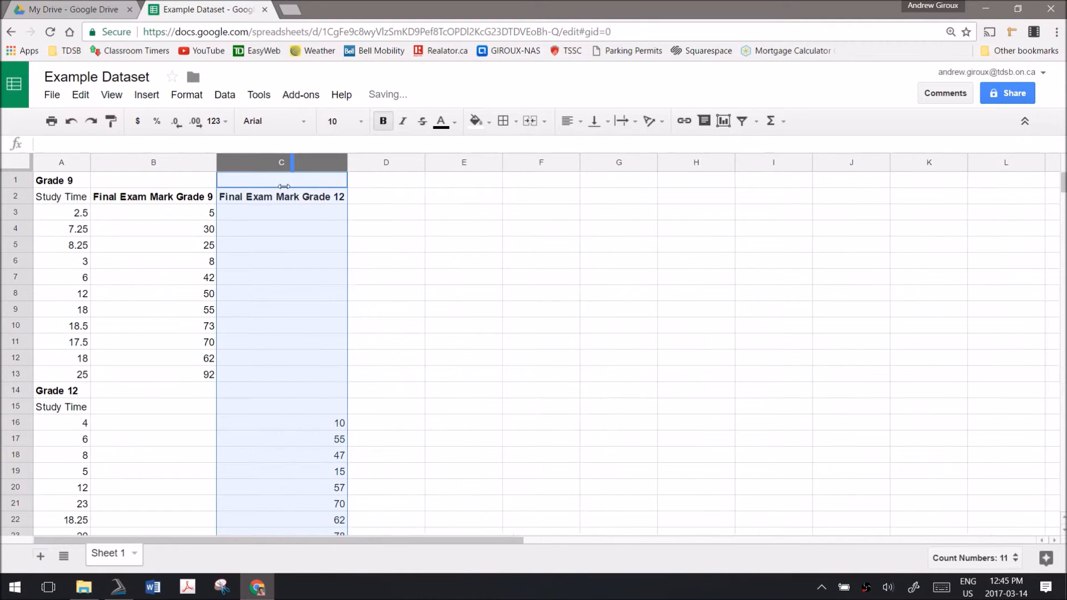
left_click(78, 197)
key("ctrl+b")
- Delete the Grade 9 title row and the two leftover Grade 12 and Study Time rows between the data blocks
left_click(23, 181)
right_click(22, 181)
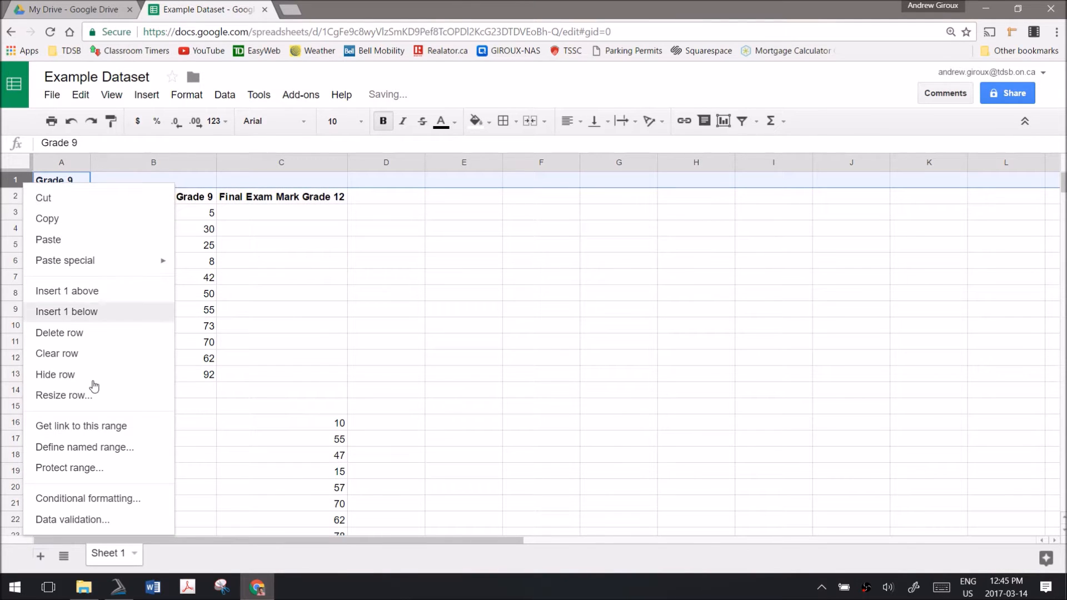
left_click(78, 333)
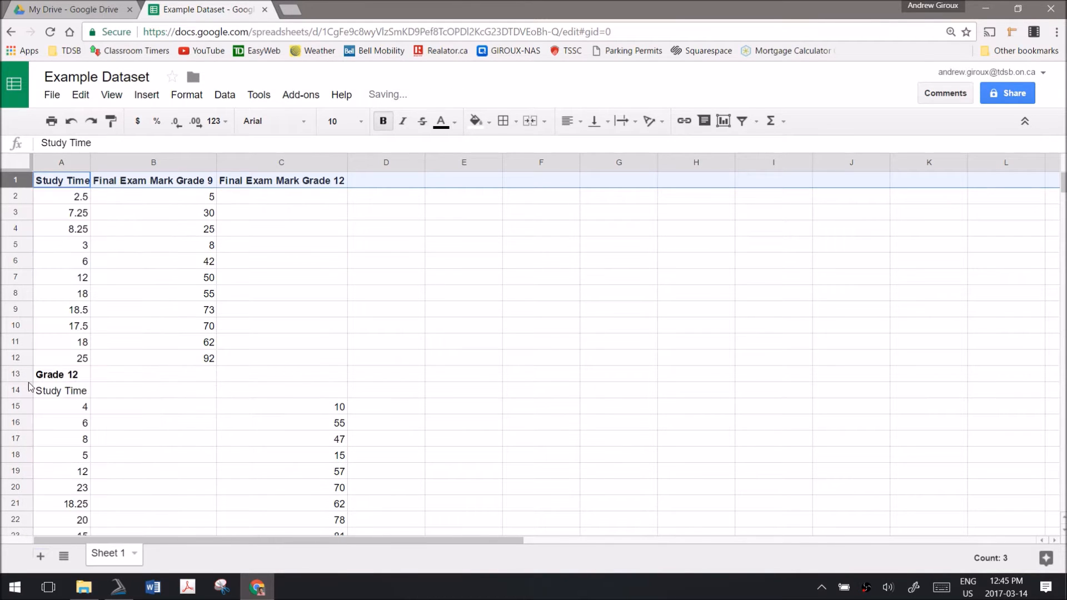
left_click_drag(17, 374, 15, 389)
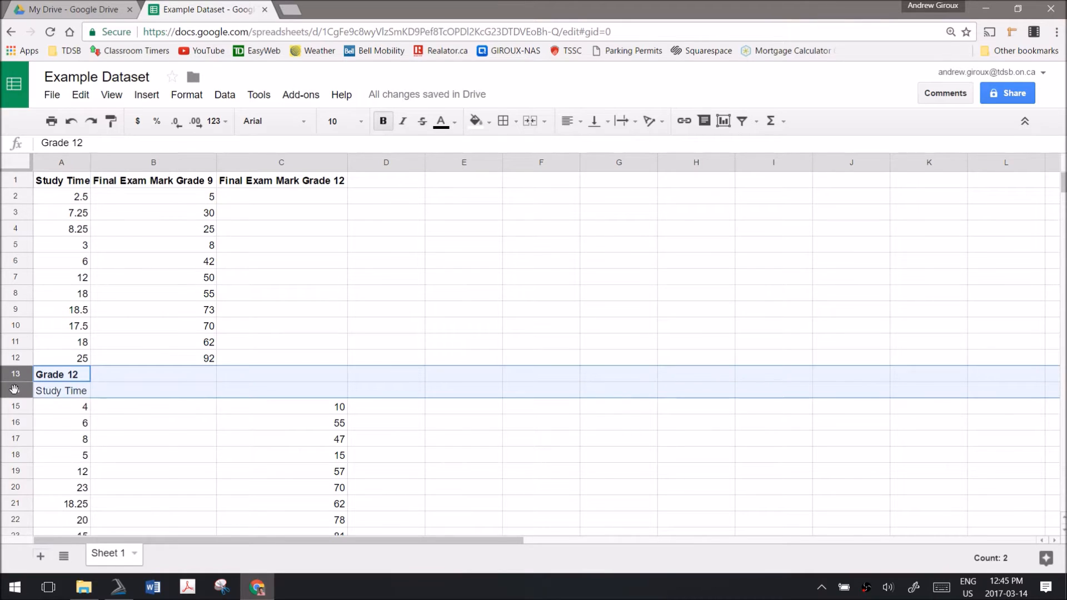
right_click(15, 389)
left_click(89, 542)
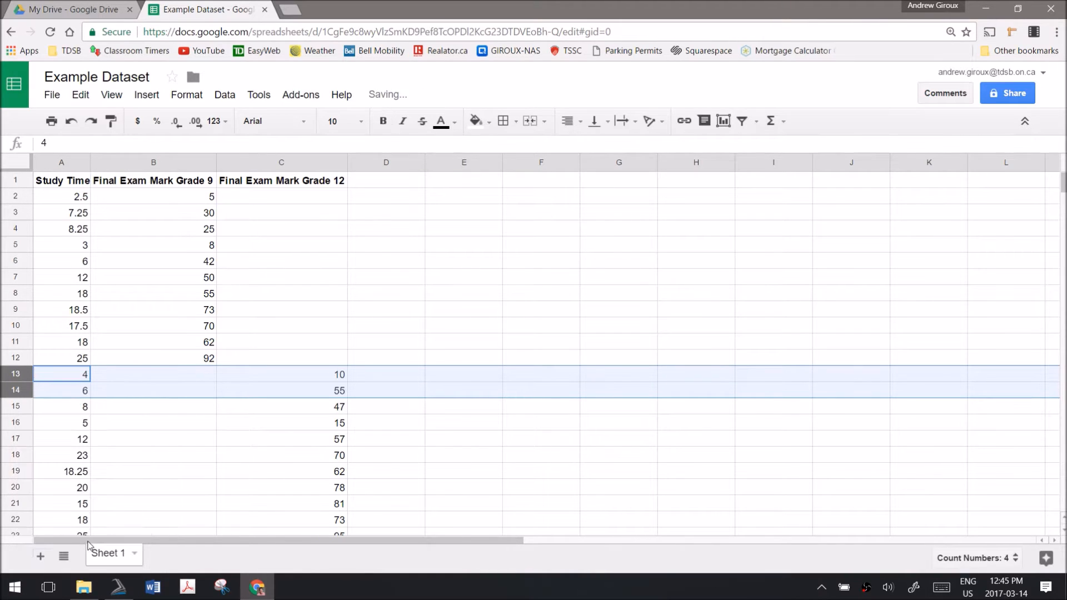
- Review the Grade 9 data in A2:B12 and the Grade 12 data in A13:C23
left_click_drag(63, 197, 191, 356)
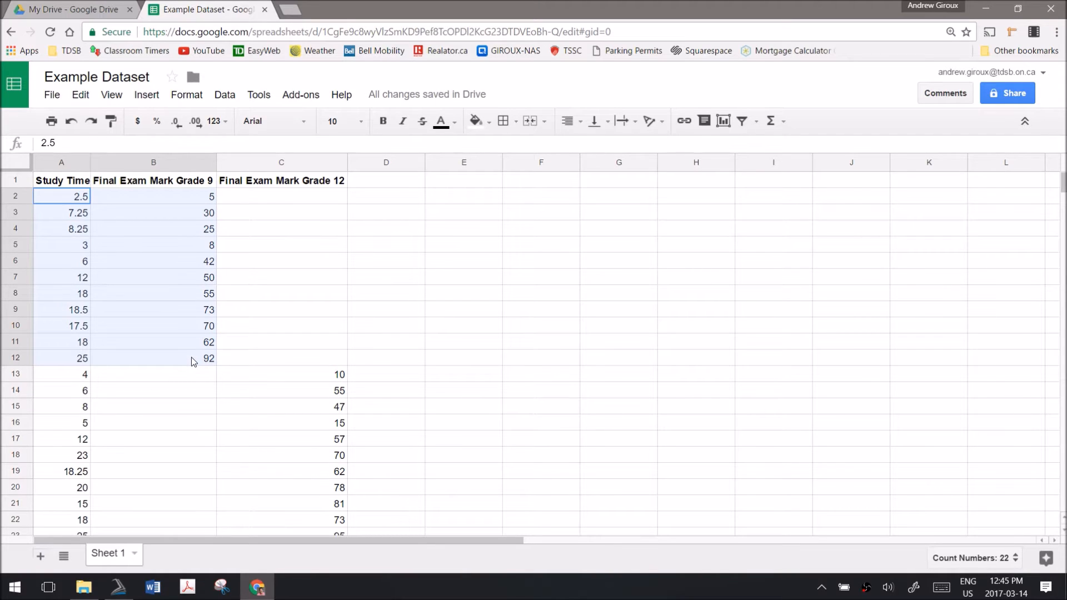
scroll(191, 357, "down", 1)
left_click_drag(81, 326, 167, 358)
left_click_drag(269, 395, 301, 497)
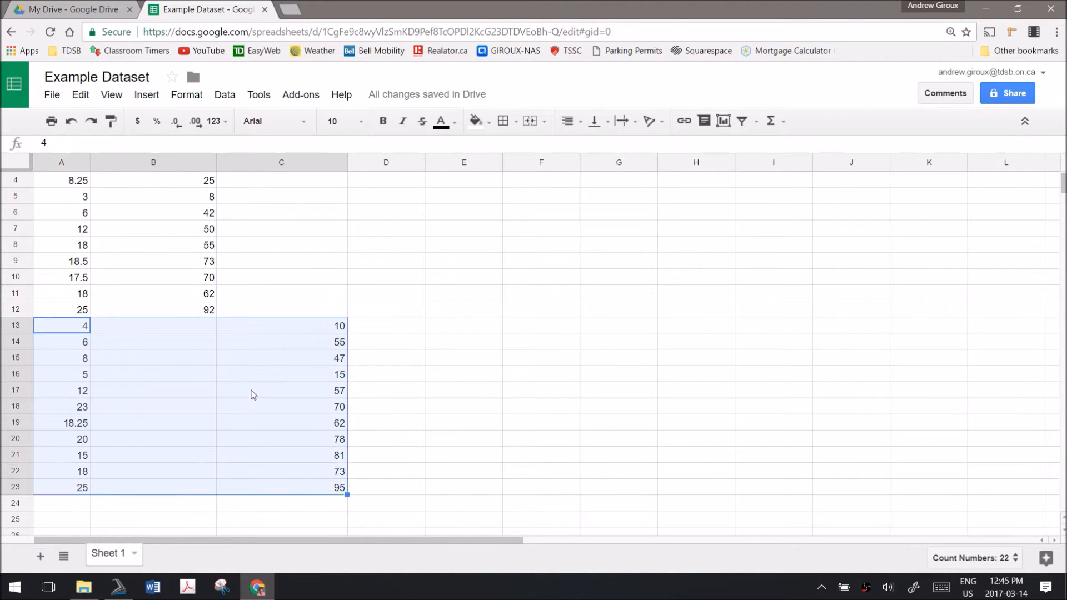
scroll(251, 388, "up", 1)
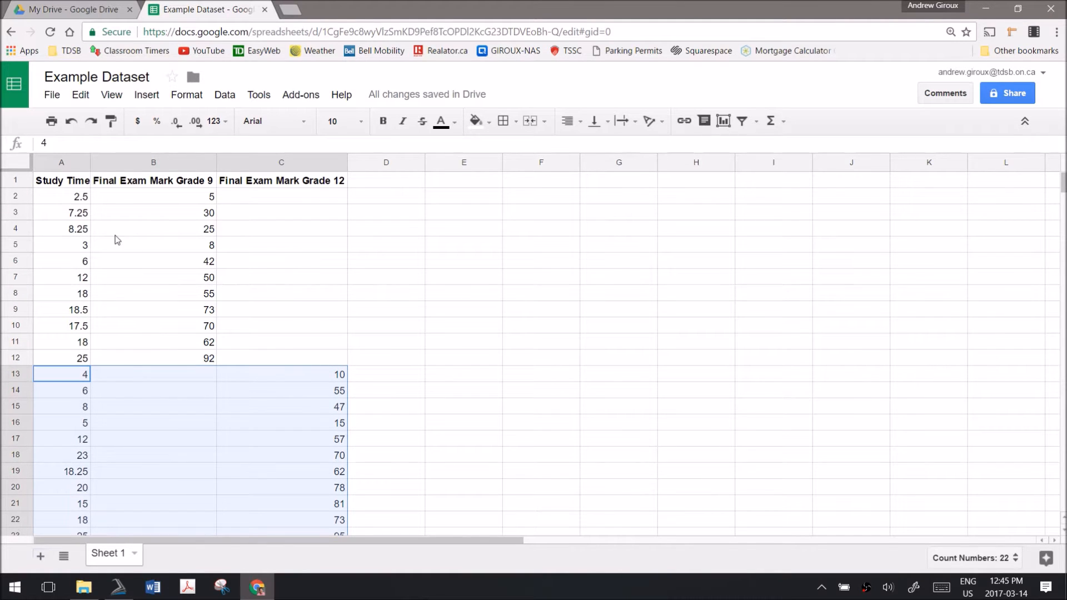
- Start a new chart from the full data range A1:C23, including the headings
left_click_drag(65, 185, 150, 197)
left_click_drag(247, 240, 325, 457)
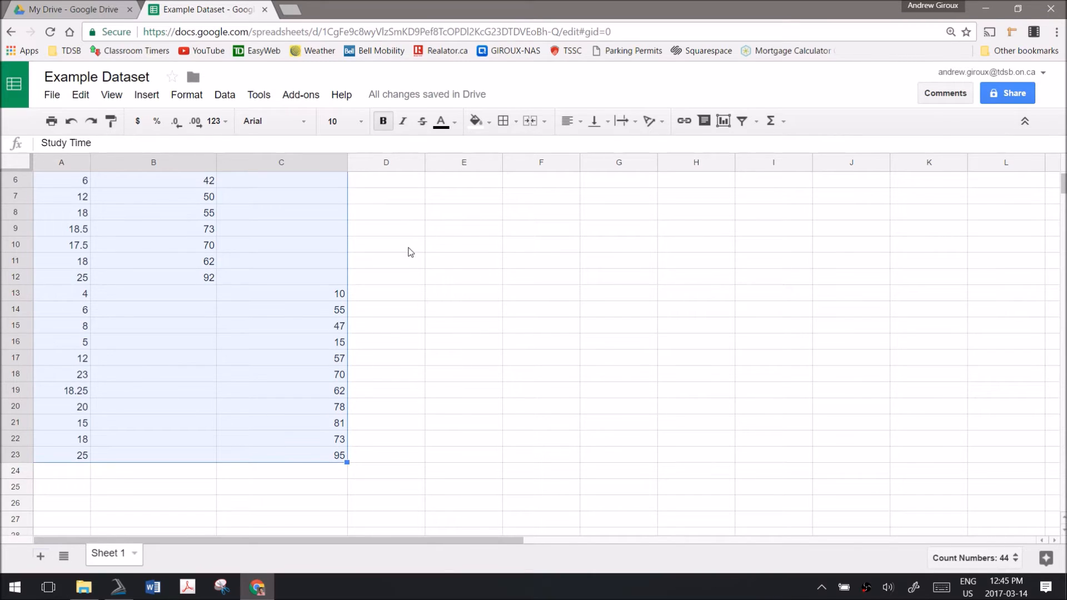
scroll(407, 250, "up", 2)
left_click(147, 94)
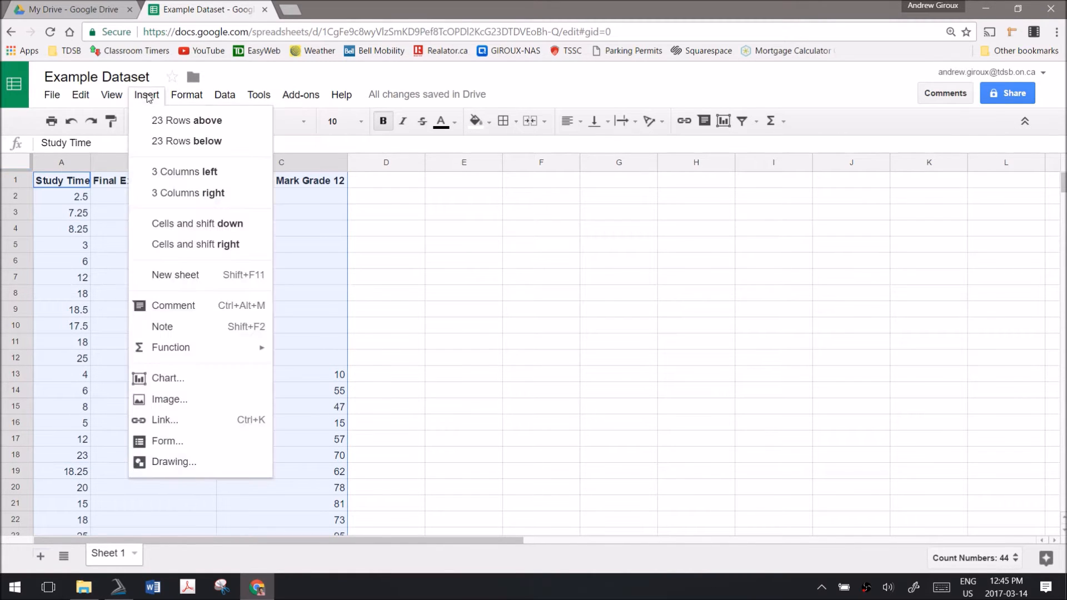
left_click(183, 384)
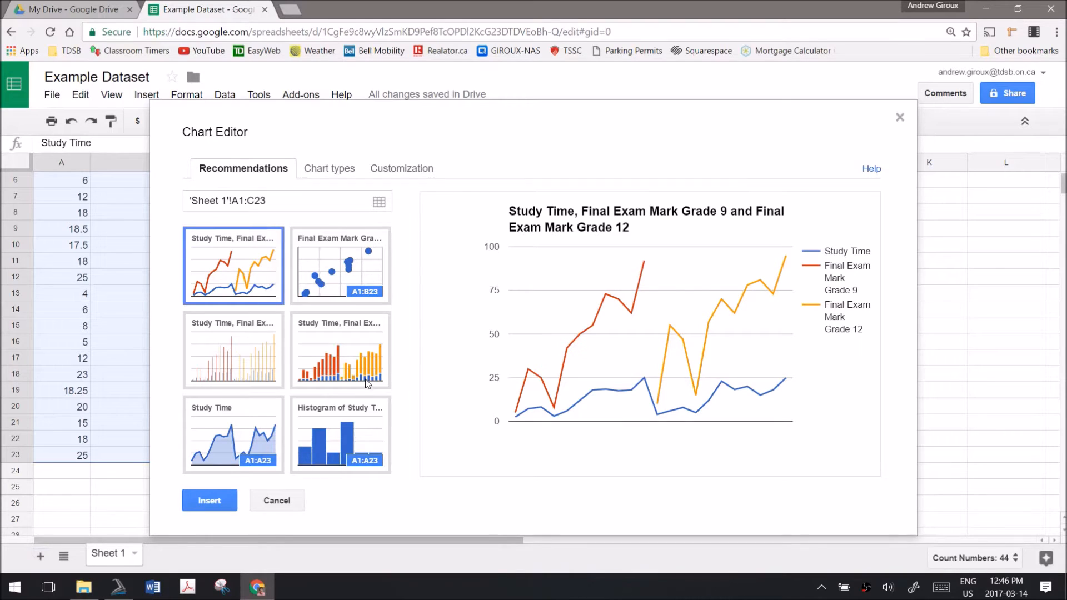
- Choose the scatter chart type and insert the chart into the sheet
left_click(318, 170)
scroll(300, 375, "down", 5)
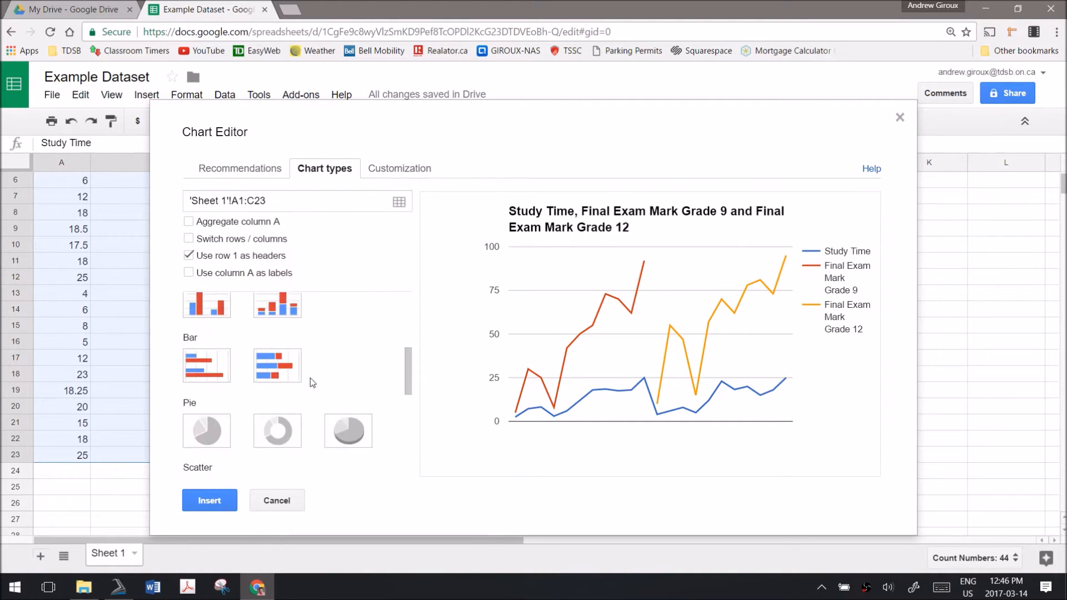
scroll(312, 383, "down", 1)
left_click(221, 426)
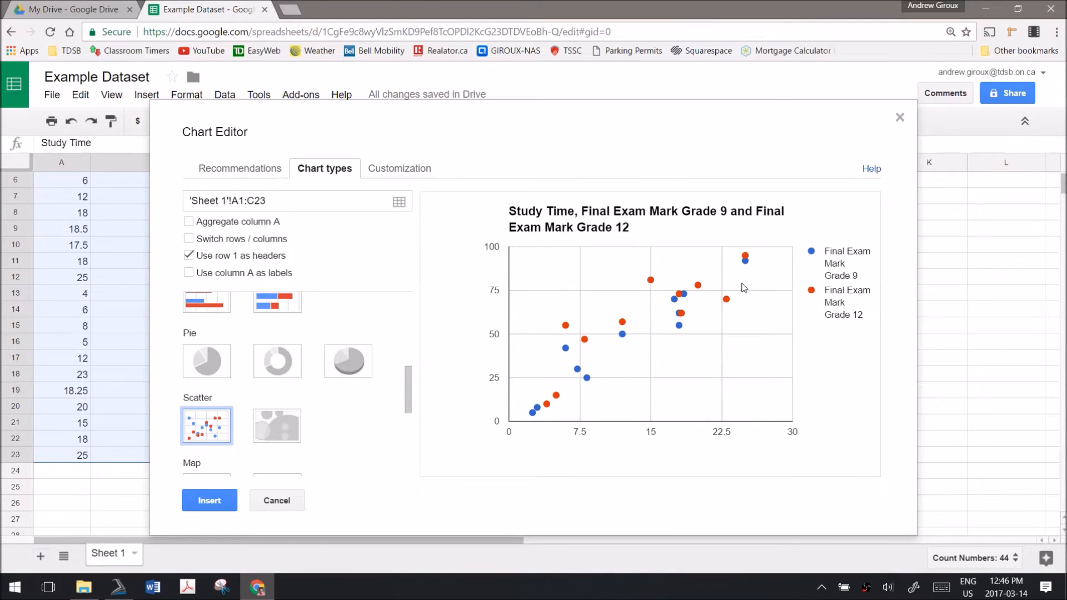
mouse_move(729, 304)
key("ctrl+a")
left_click(743, 226)
mouse_move(653, 280)
mouse_move(587, 381)
left_click(227, 502)
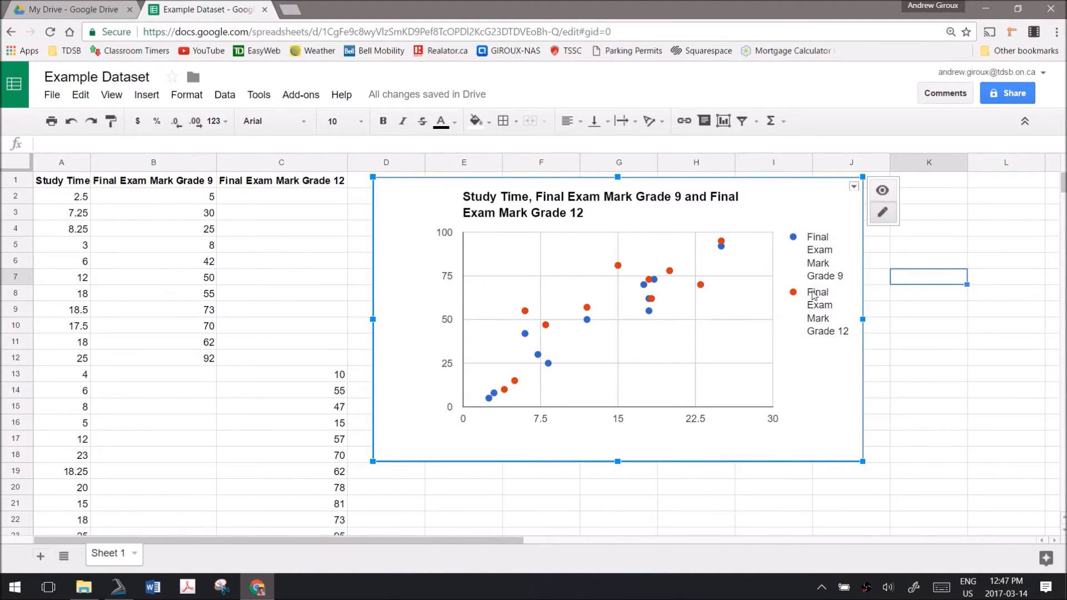
- Set the scatter chart's left vertical axis title to "Final Mark (%)"
right_click(747, 403)
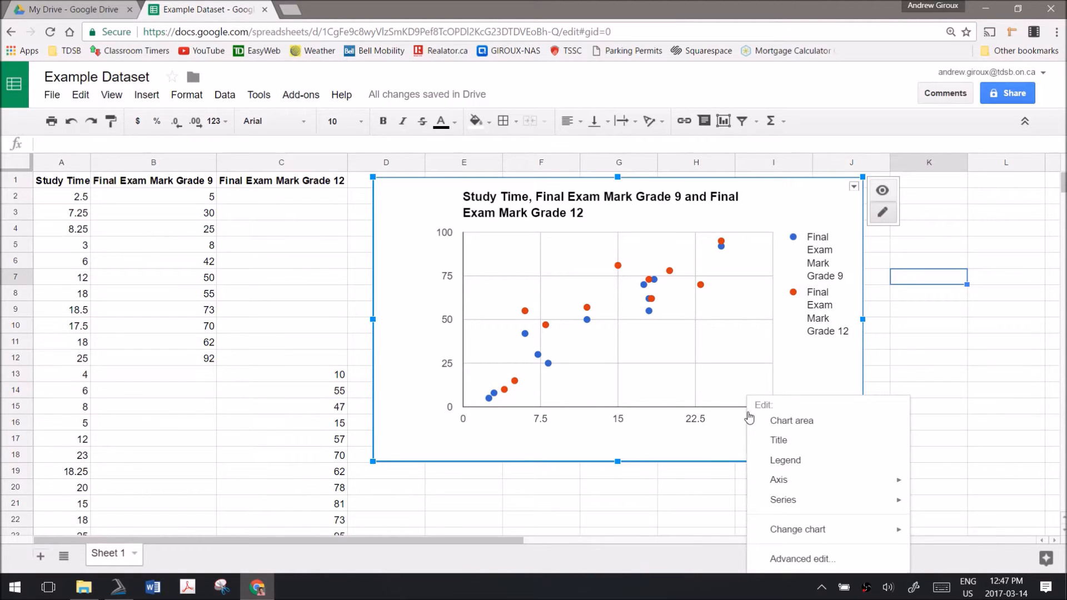
mouse_move(799, 487)
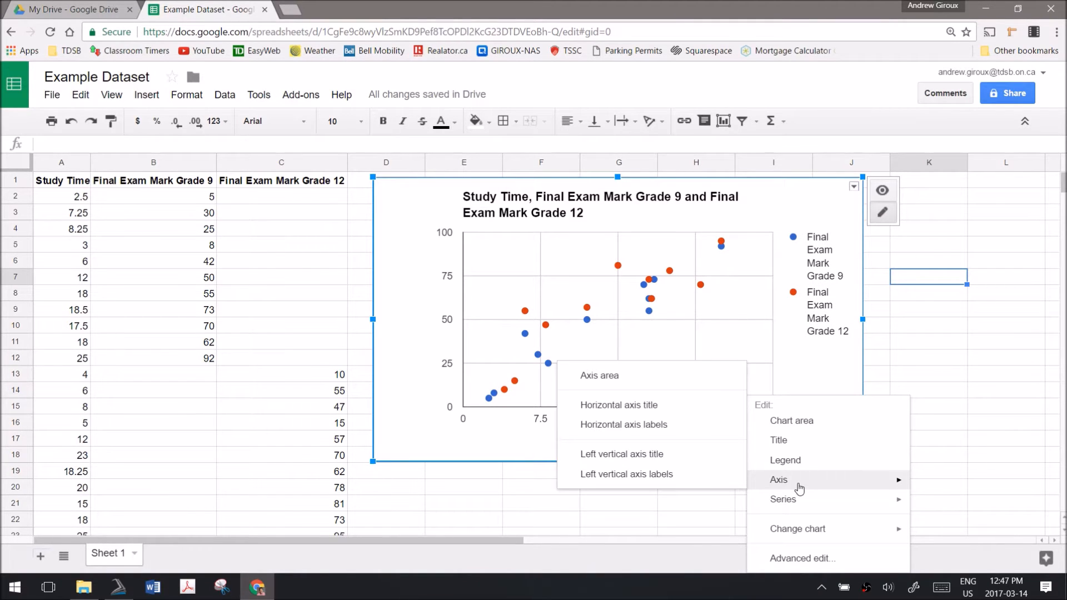
left_click(665, 455)
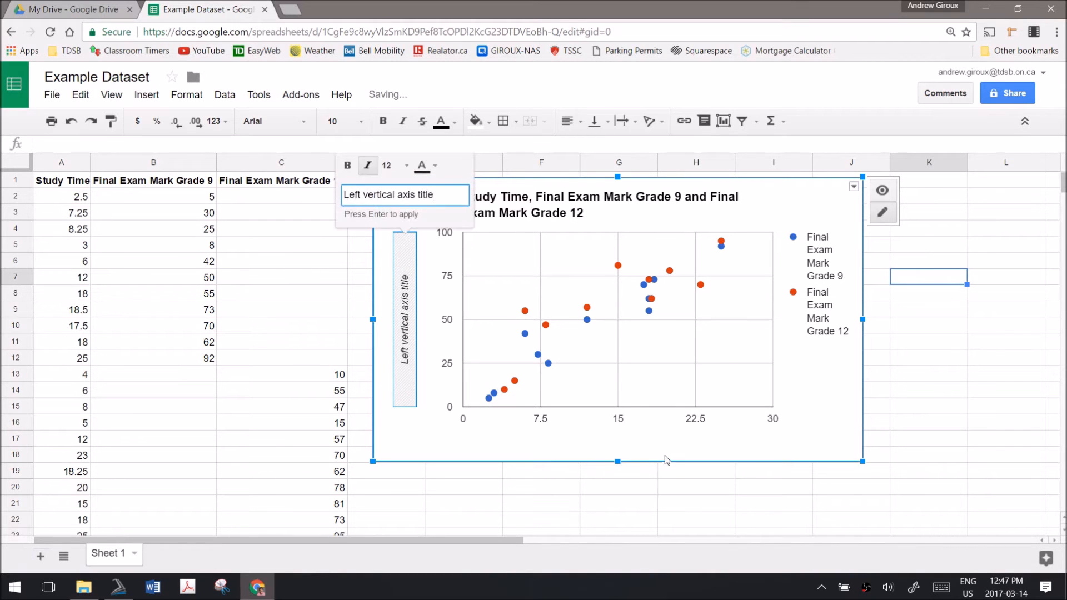
left_click_drag(437, 196, 335, 197)
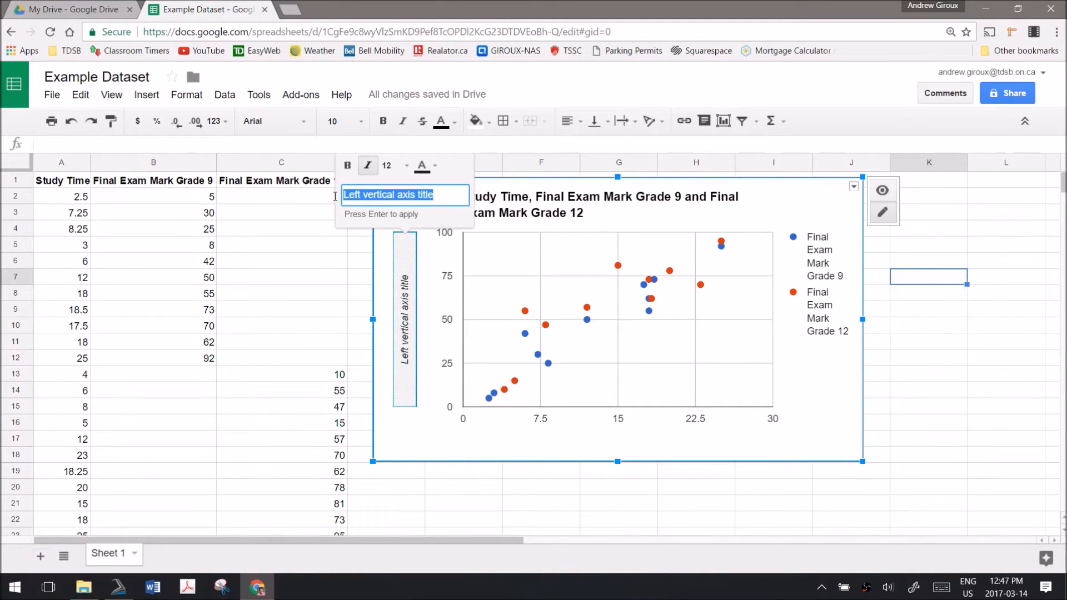
type("E")
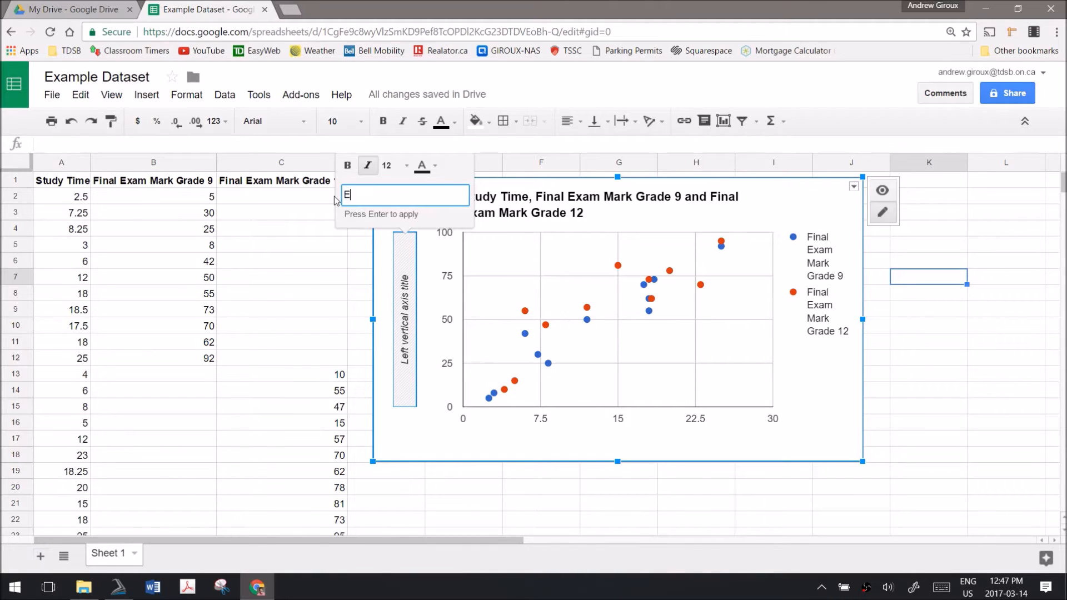
type("inal Mark (%)")
key("Return")
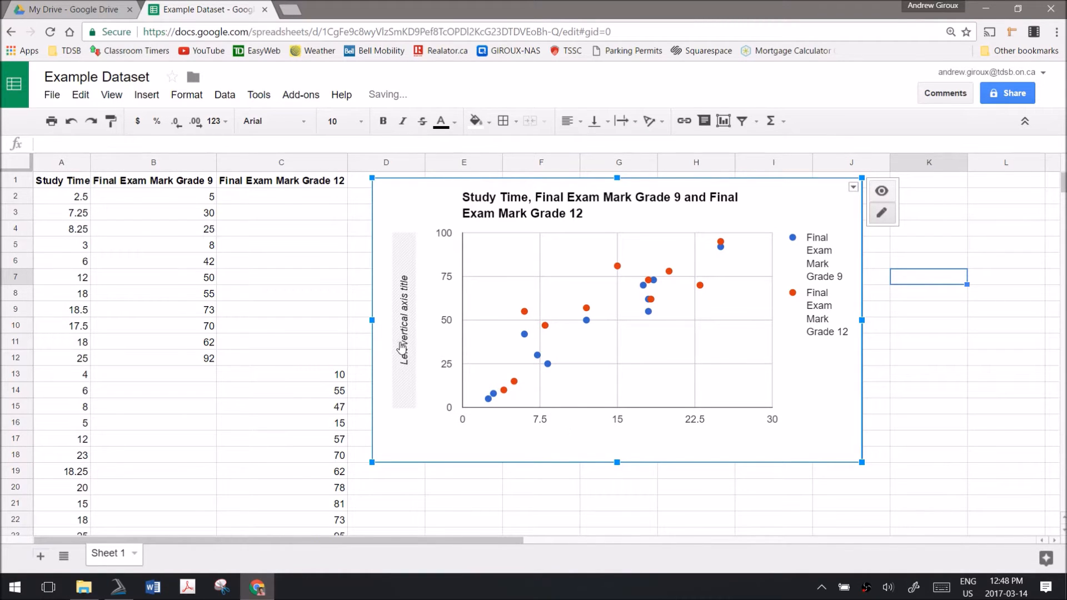
- Set the chart's left vertical axis title to "Final Exam Mark (%)" and its horizontal axis title to "Study Time (Hours)"
left_click(404, 293)
type("Final Exam Mark (%")
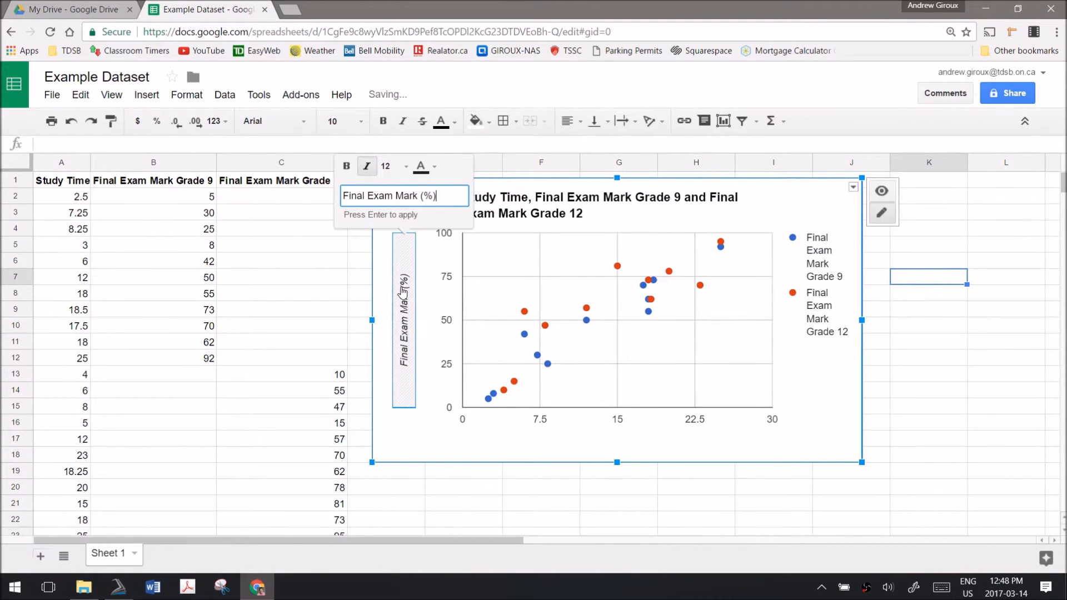
right_click(666, 426)
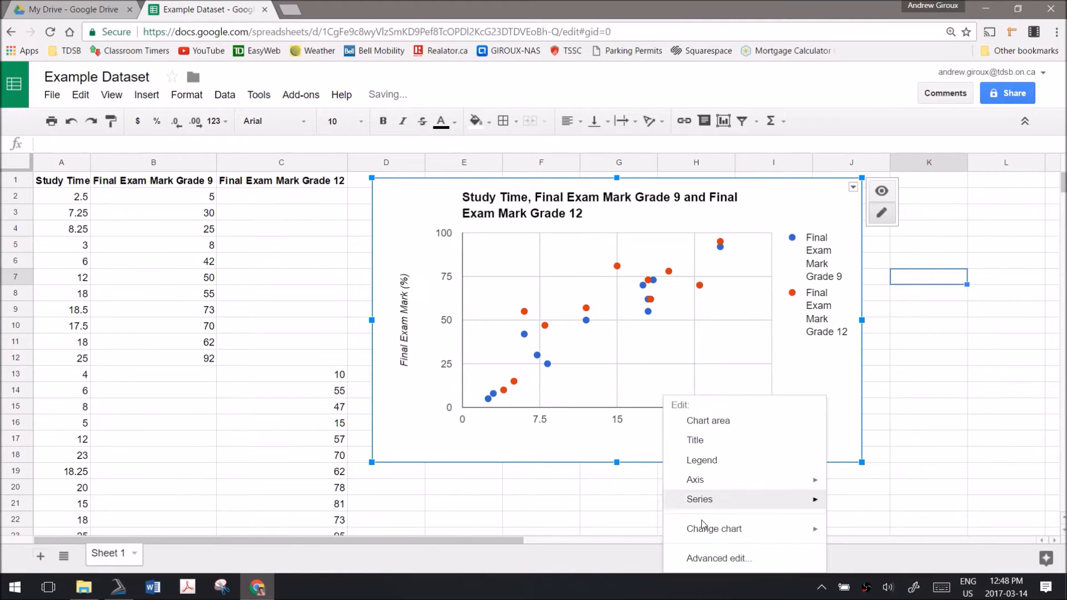
mouse_move(708, 489)
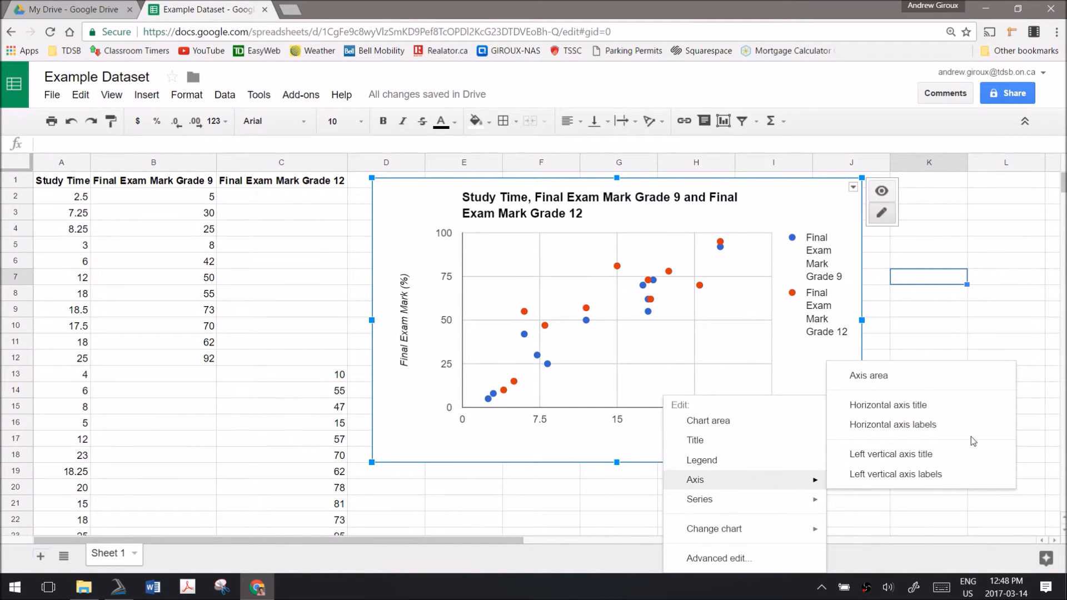
left_click(944, 416)
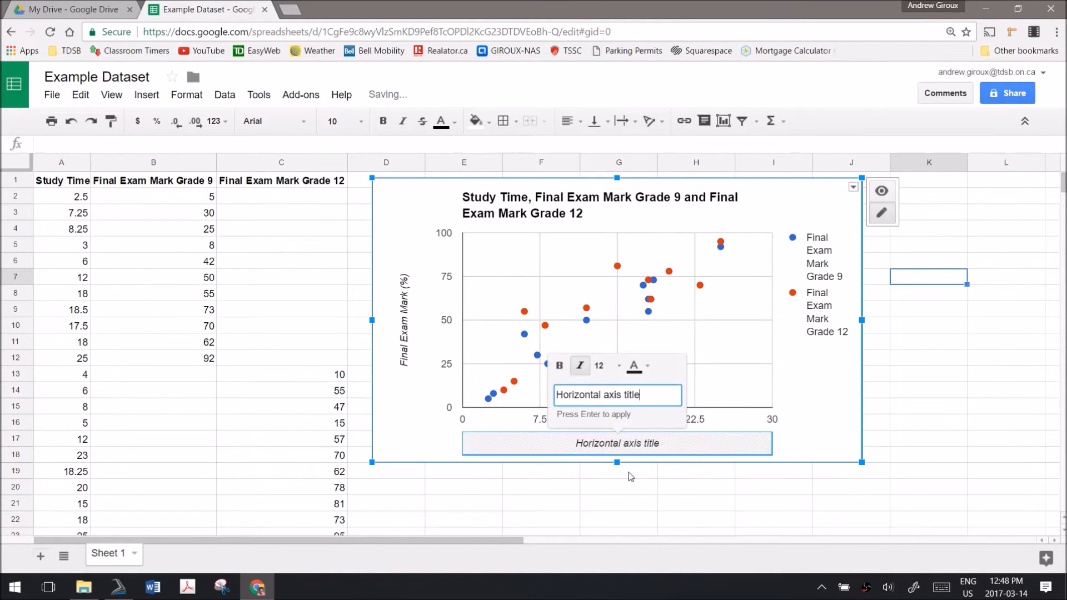
triple_click(637, 394)
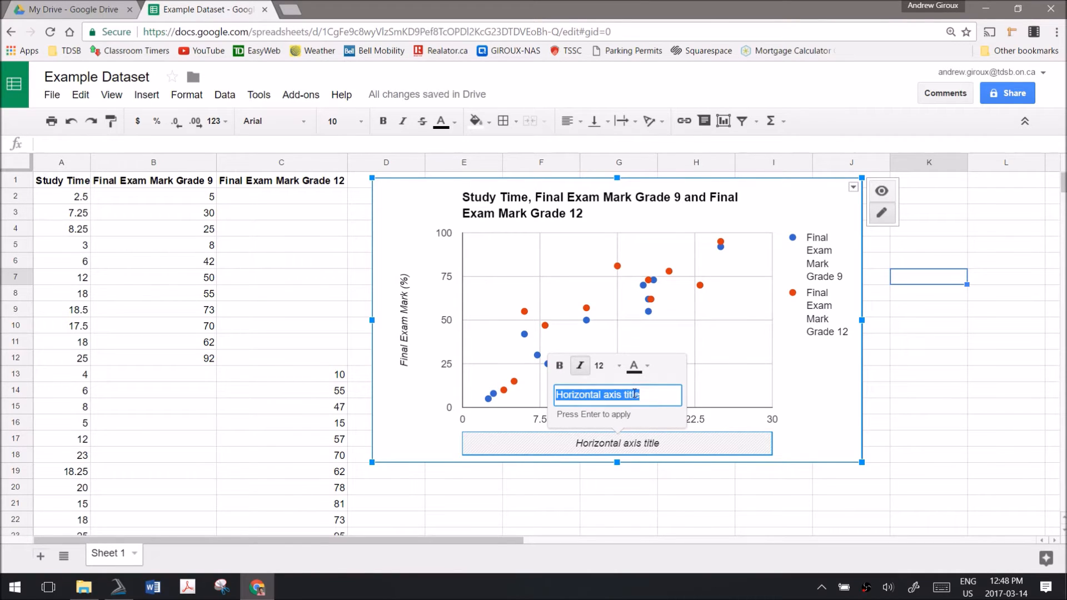
type("Study Time")
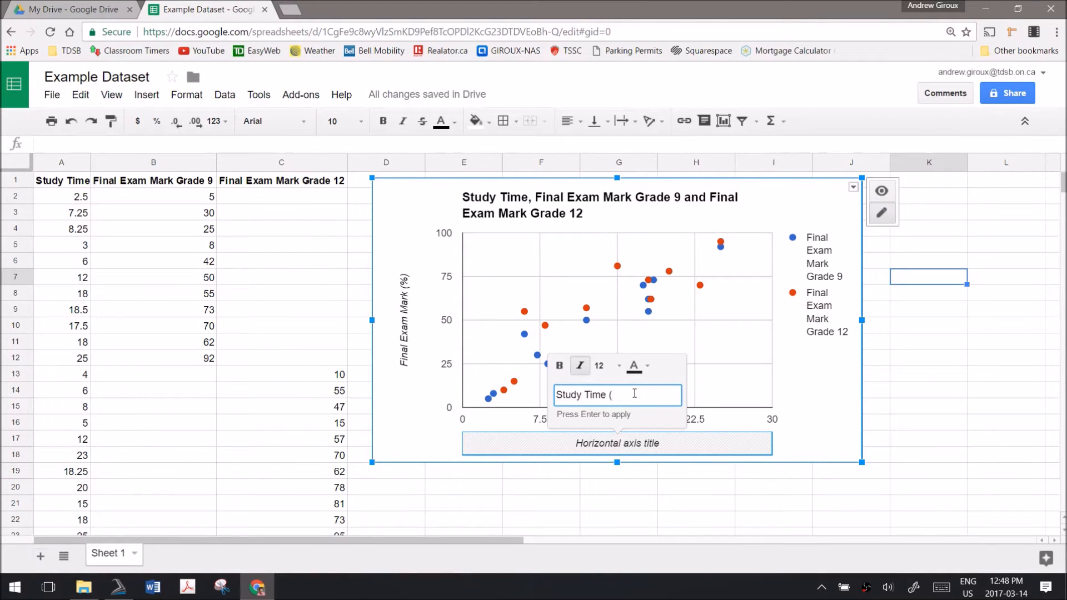
type(" (Hours")
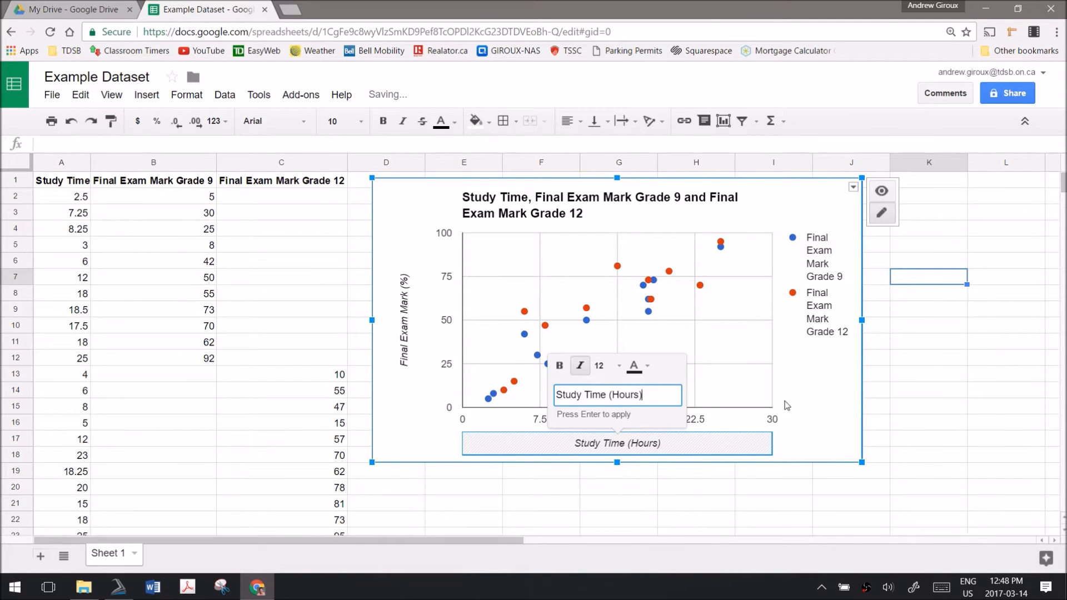
left_click(832, 387)
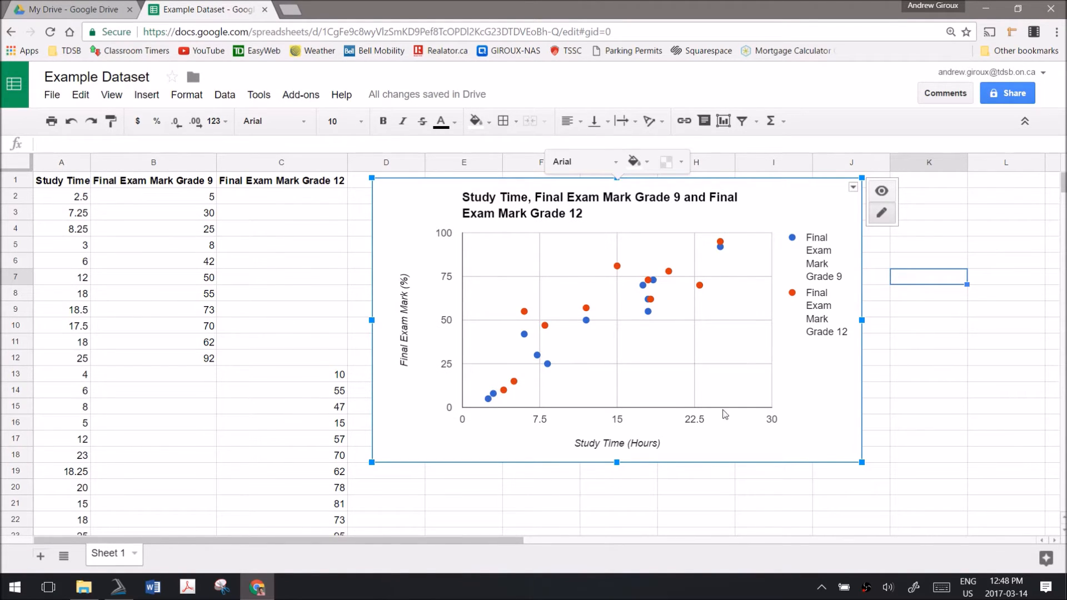
left_click(892, 388)
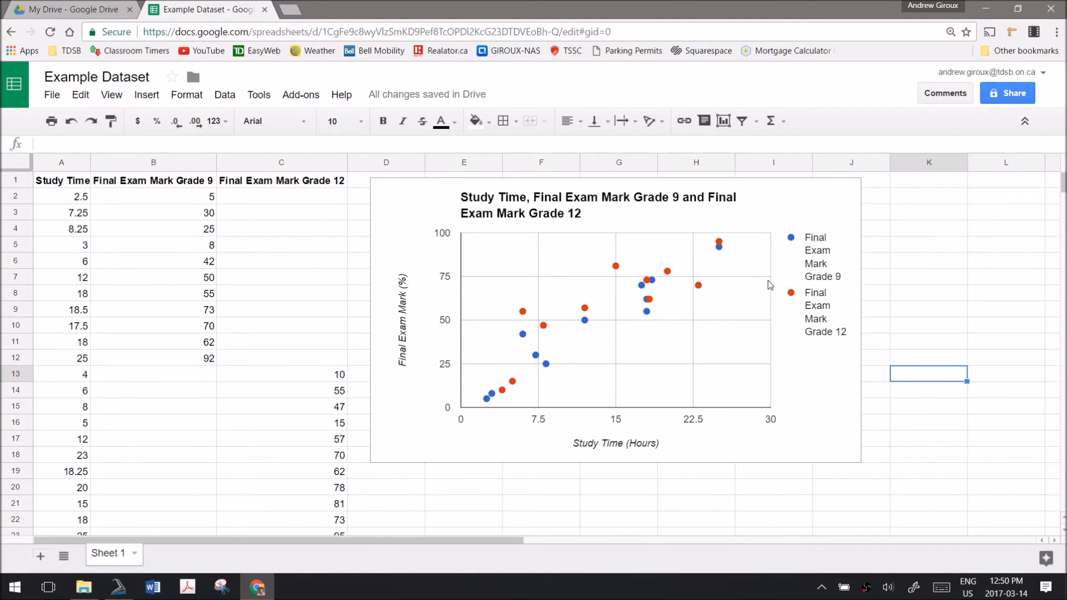
- Change the heading in cell B1 to "Grade 9 Students"
left_click(219, 187)
left_click(200, 187)
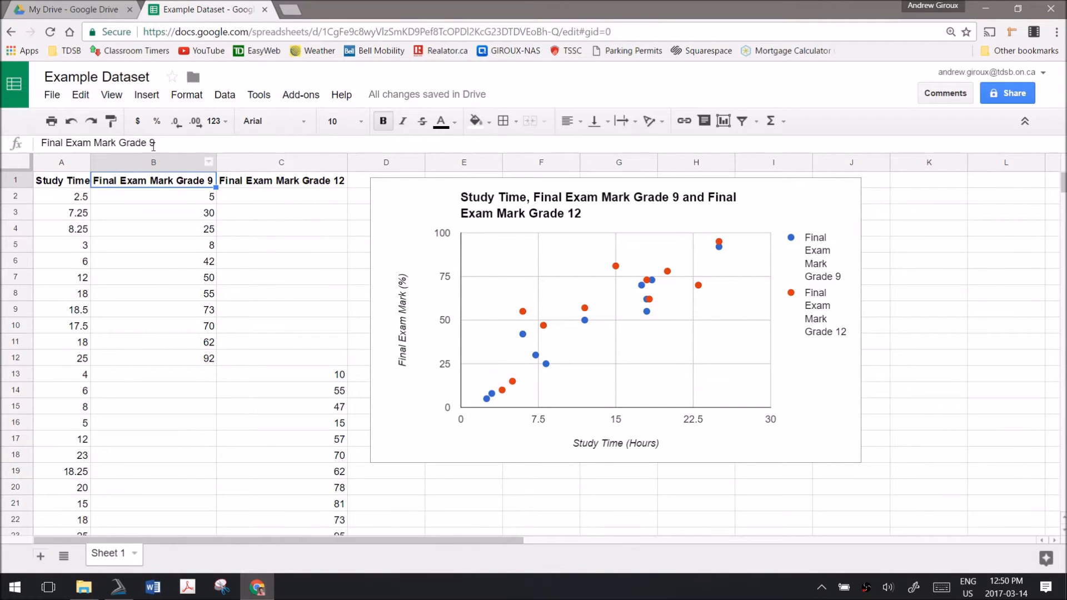
triple_click(124, 143)
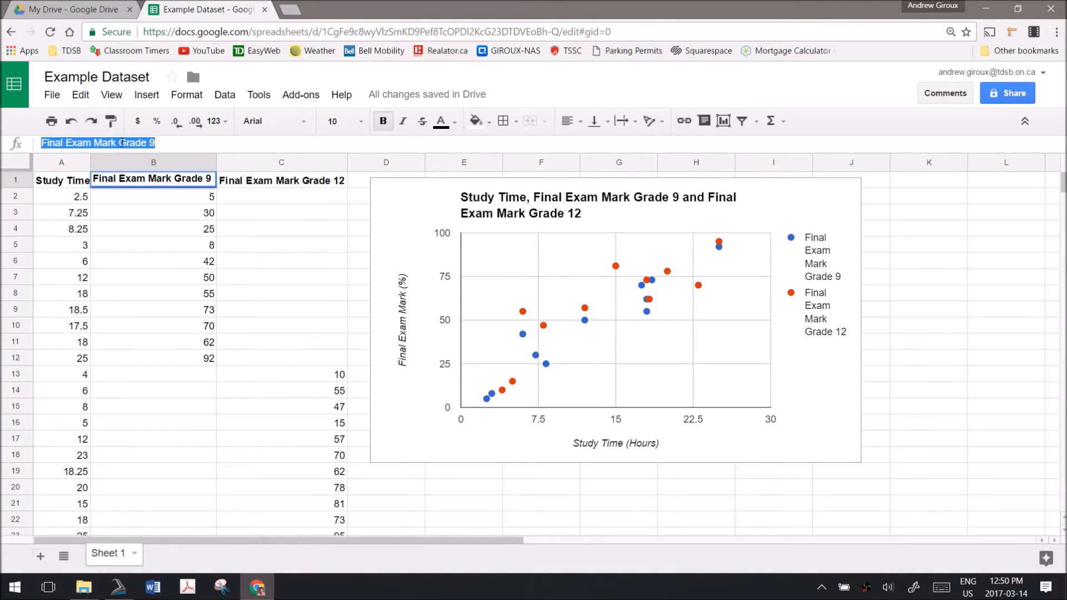
key("Left")
key("Right")
key("shift+Home")
key("BackSpace")
type("Students")
- Change the heading in cell C1 to "Grade 12 Students"
left_click(289, 183)
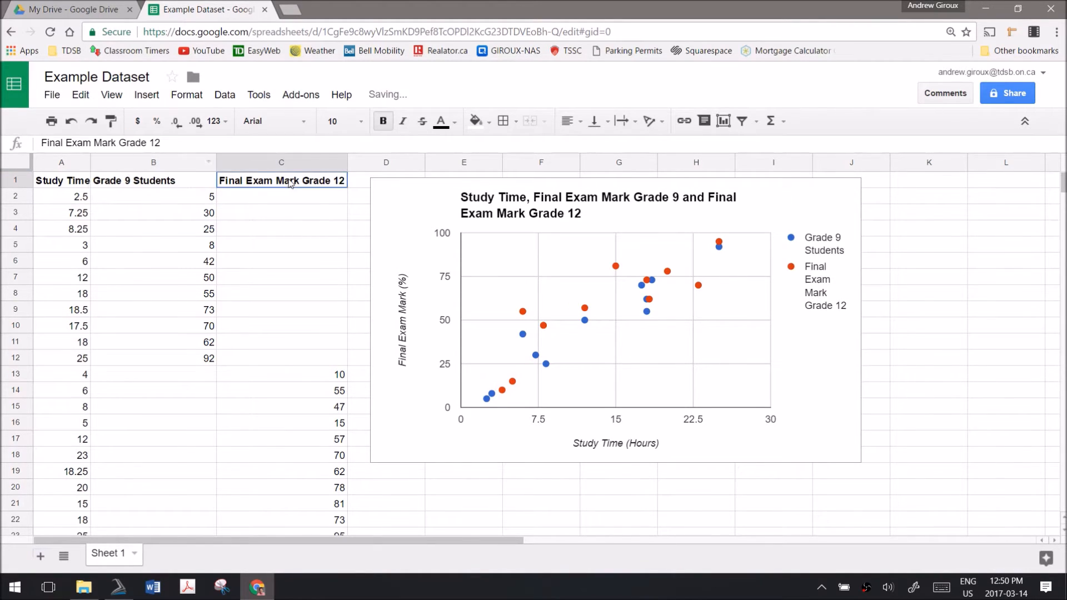
left_click(180, 146)
key("shift+Home")
type("Grad")
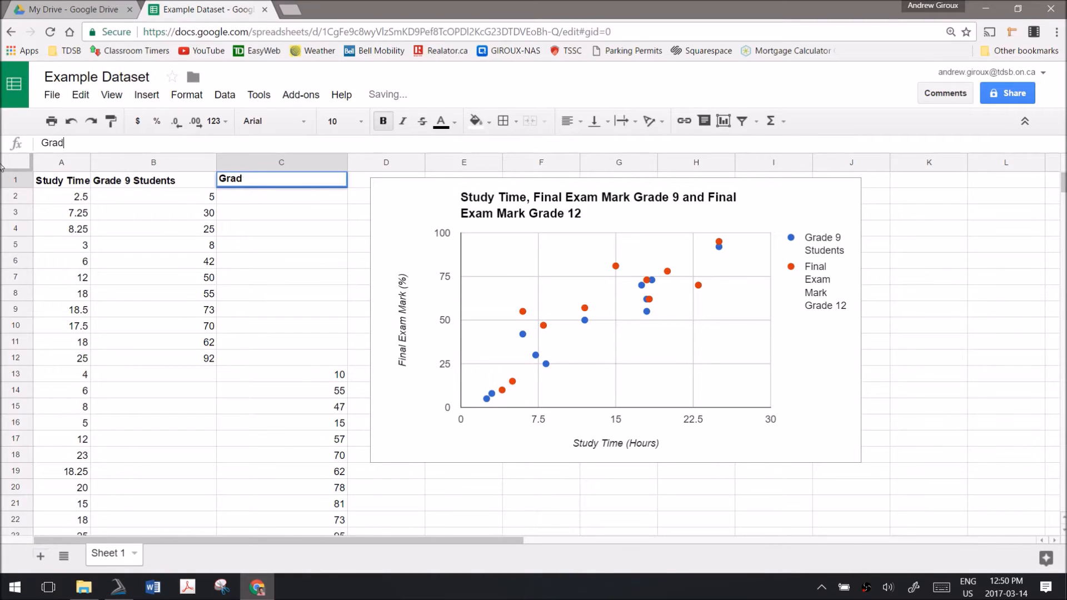
type("e 12 Students")
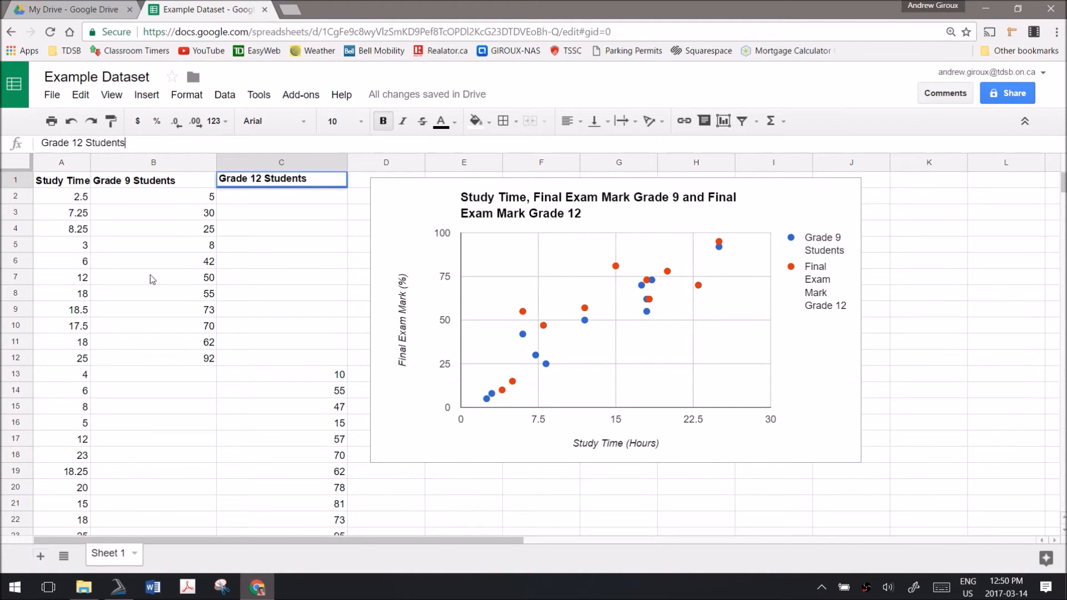
left_click(208, 247)
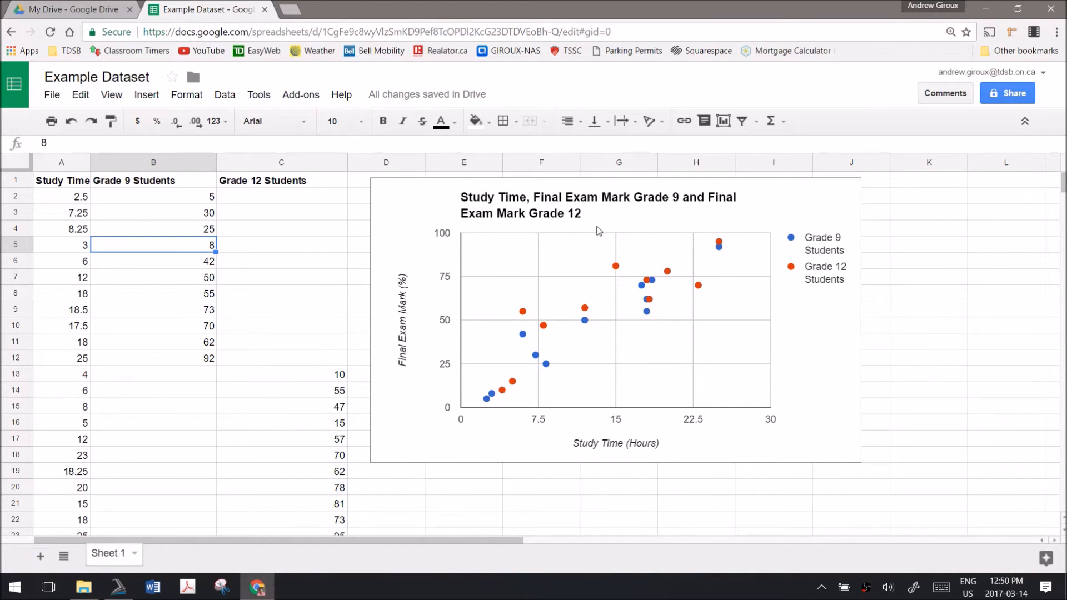
- In the chart's advanced settings, set the title to "Comparison of study time to final exam mark for grade 9 and 12 math students"
right_click(837, 319)
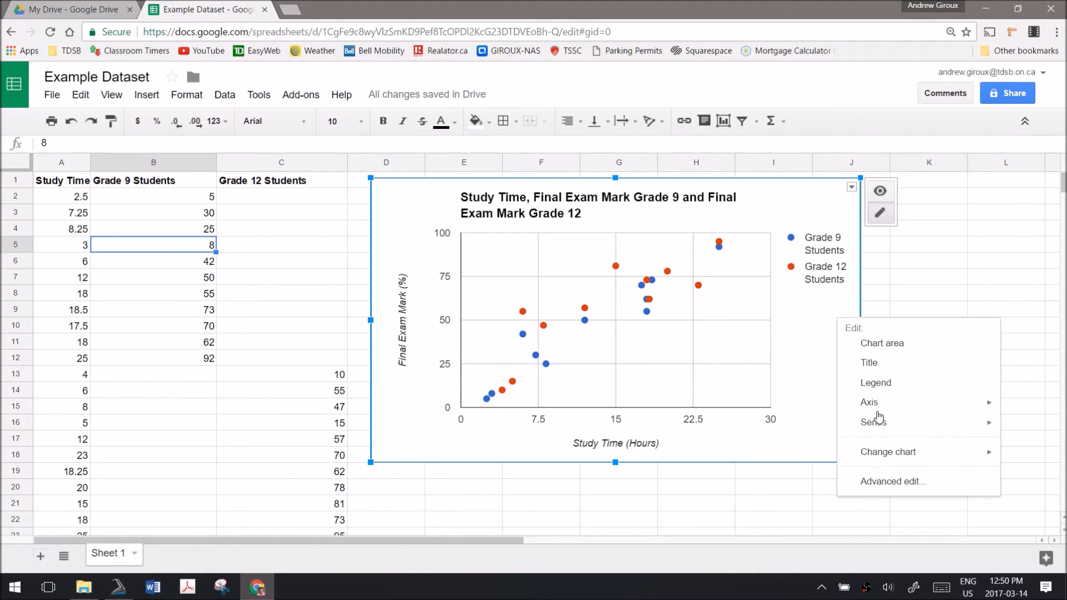
left_click(892, 481)
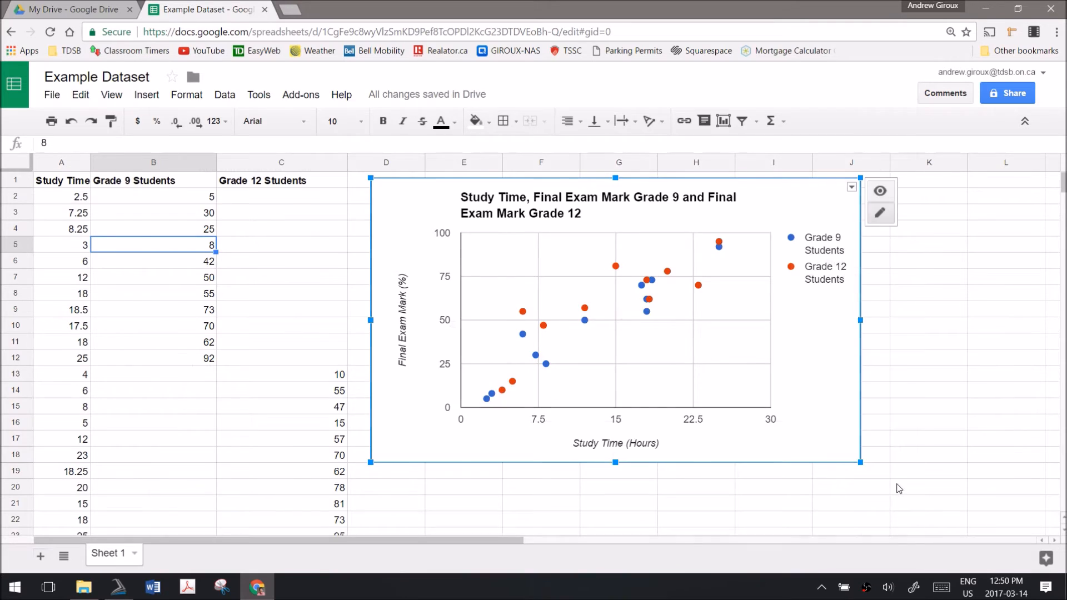
left_click(271, 264)
key("ctrl+a")
key("BackSpace")
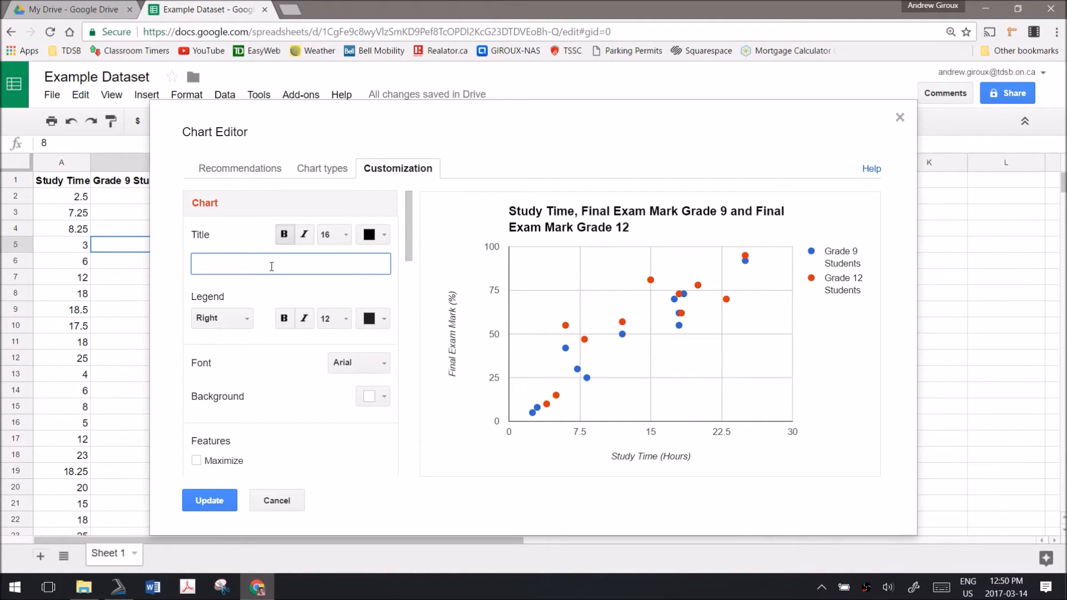
type("Compa")
key("BackSpace")
key("BackSpace")
type("mparison of study time to")
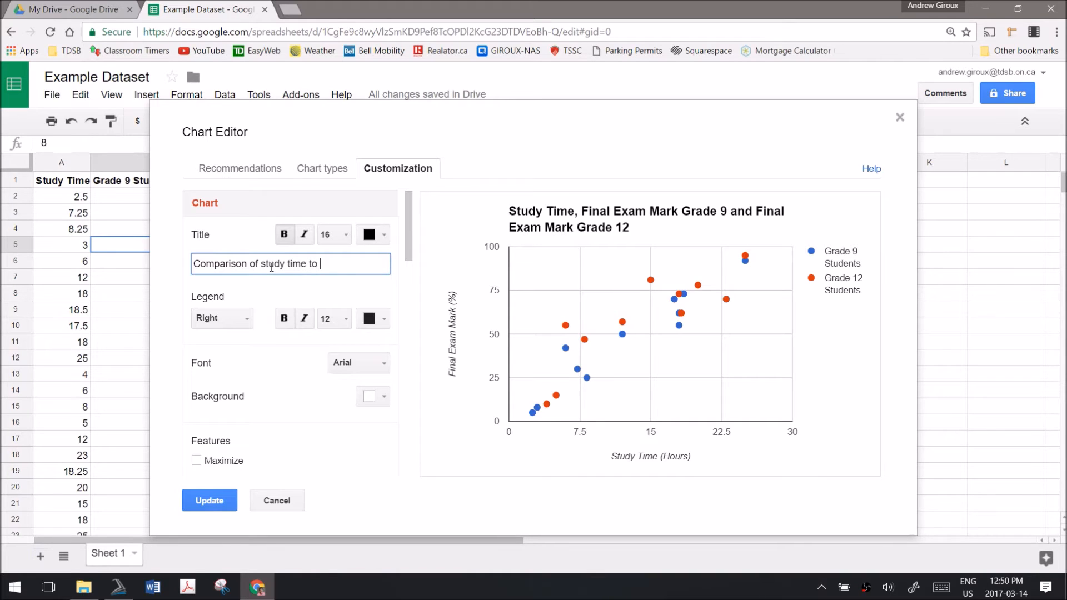
type(" final exam mark for grade 9 and 12 math students")
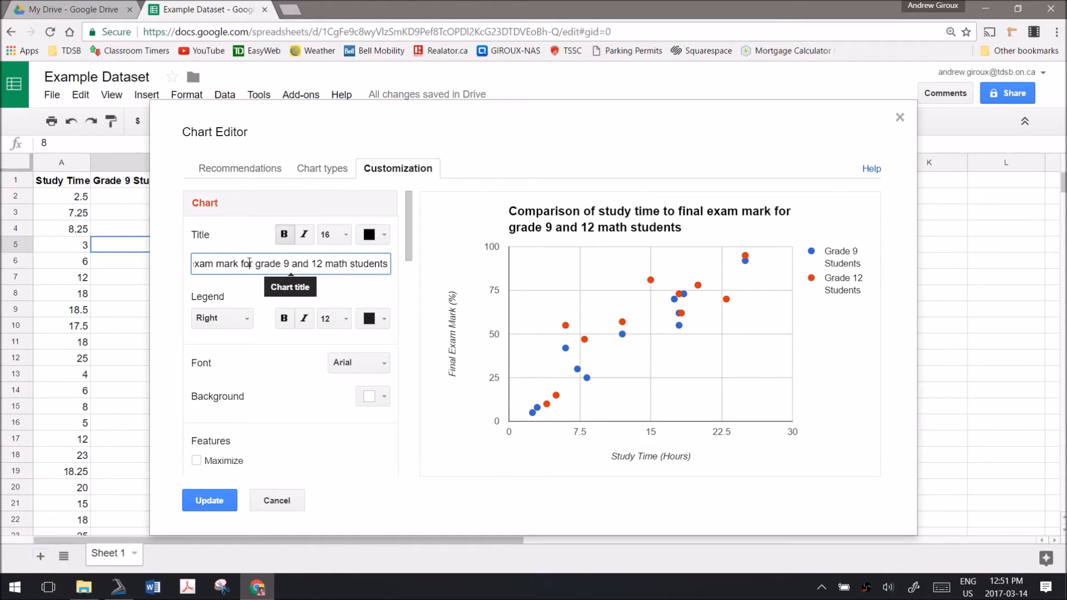
- Replace the word "to" with "and" in the chart title, between "study time" and "final exam mark"
key("Left")
key("Left")
key("Left")
key("Left")
key("Left")
key("Left")
key("Left")
key("Left")
key("Left")
key("Left")
key("Left")
key("Left")
key("Left")
key("Left")
key("Left")
key("Left")
key("Left")
key("Left")
key("Left")
key("Left")
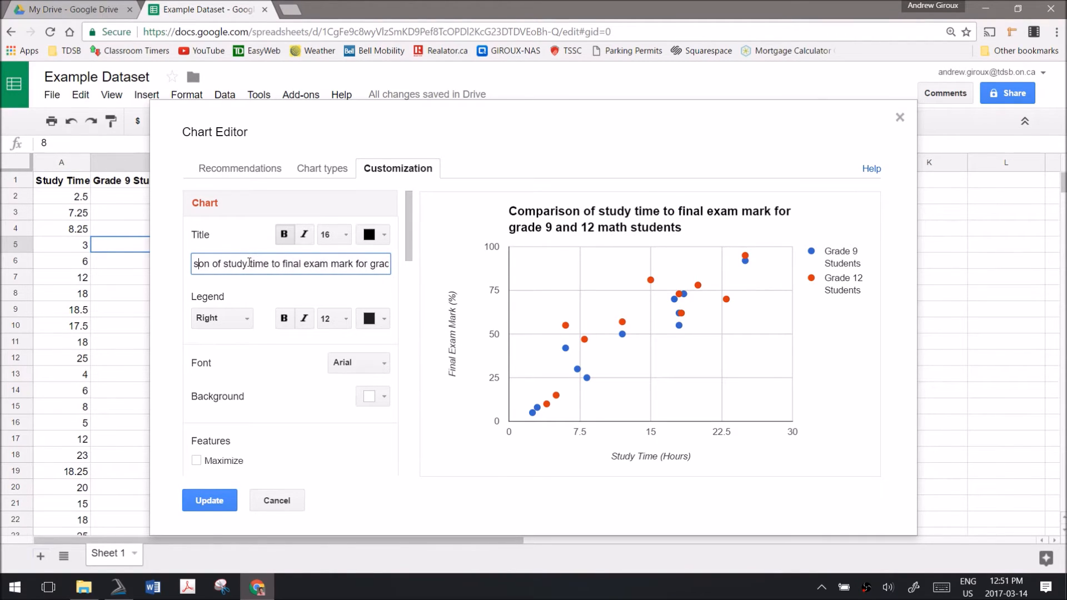
double_click(274, 264)
type("and")
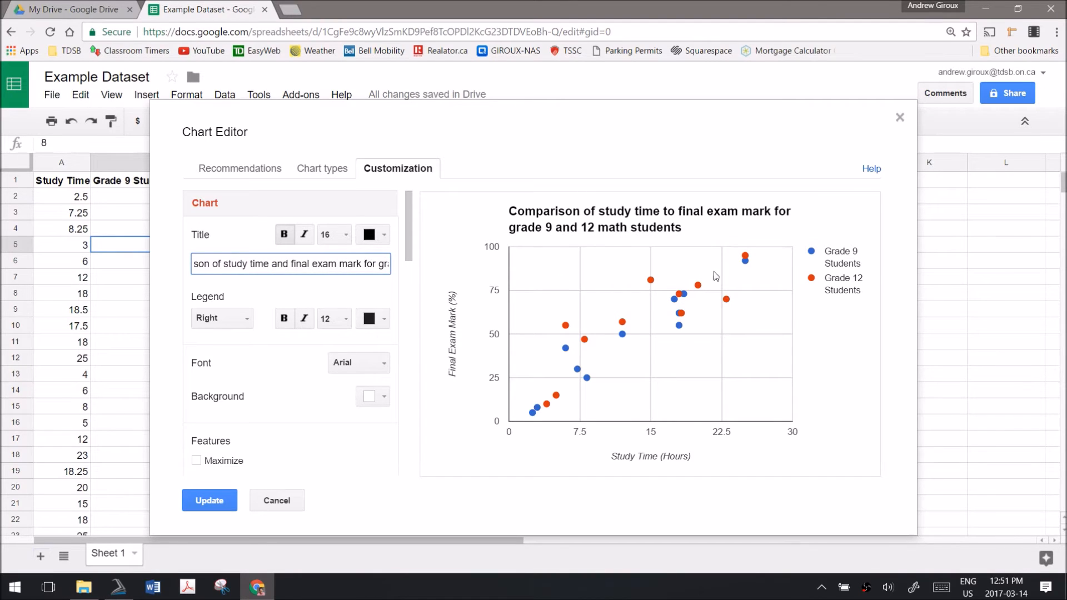
left_click(711, 275)
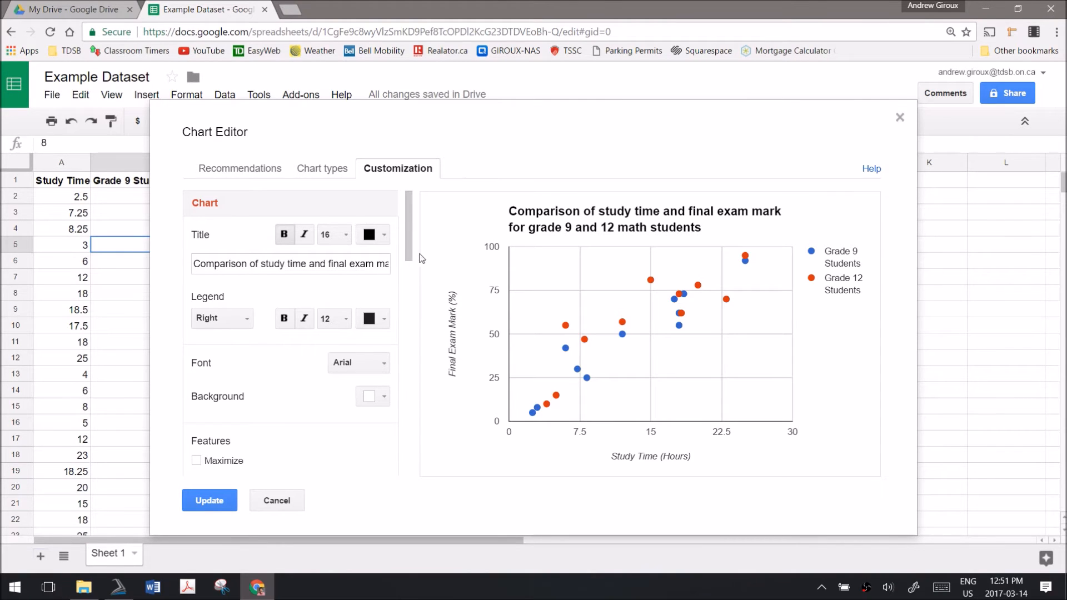
- Add a linear trendline to the Grade 9 Students series
left_click_drag(407, 243, 401, 455)
scroll(240, 260, "up", 1)
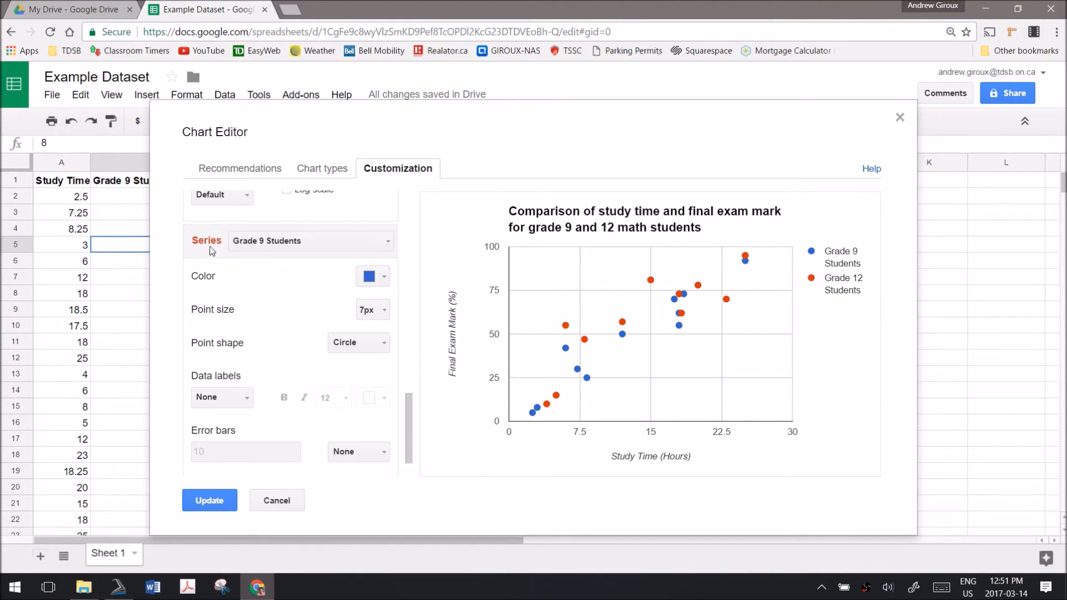
left_click(263, 244)
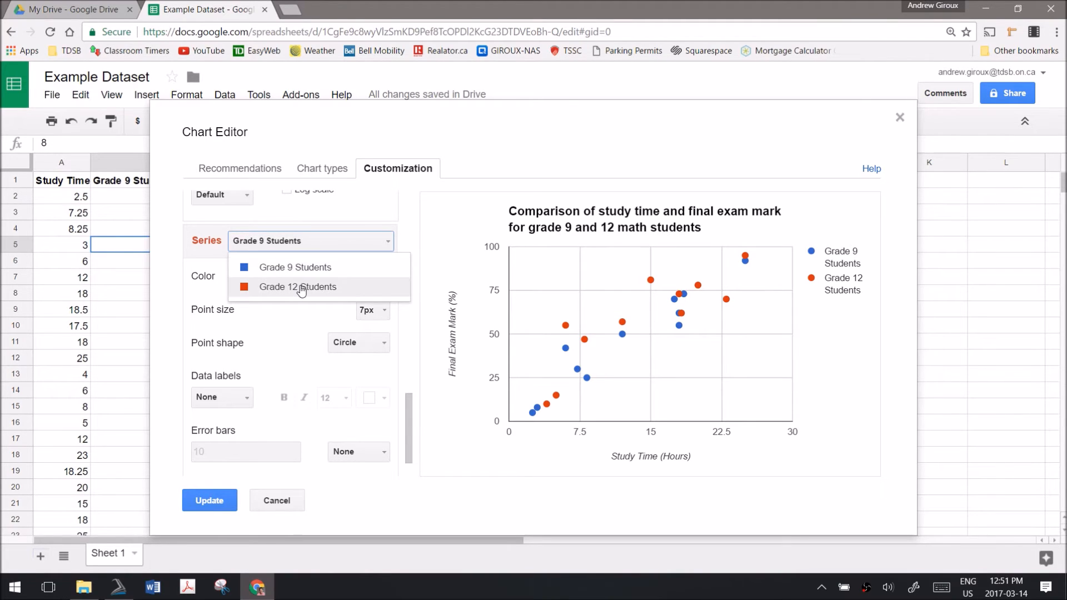
left_click(269, 268)
scroll(405, 426, "down", 1)
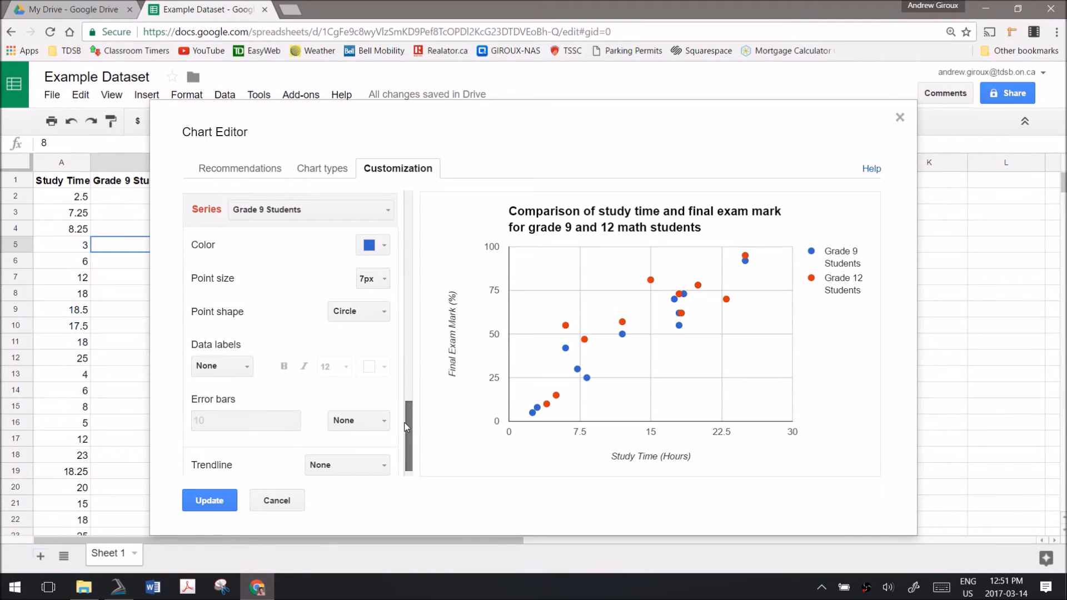
scroll(262, 418, "down", 1)
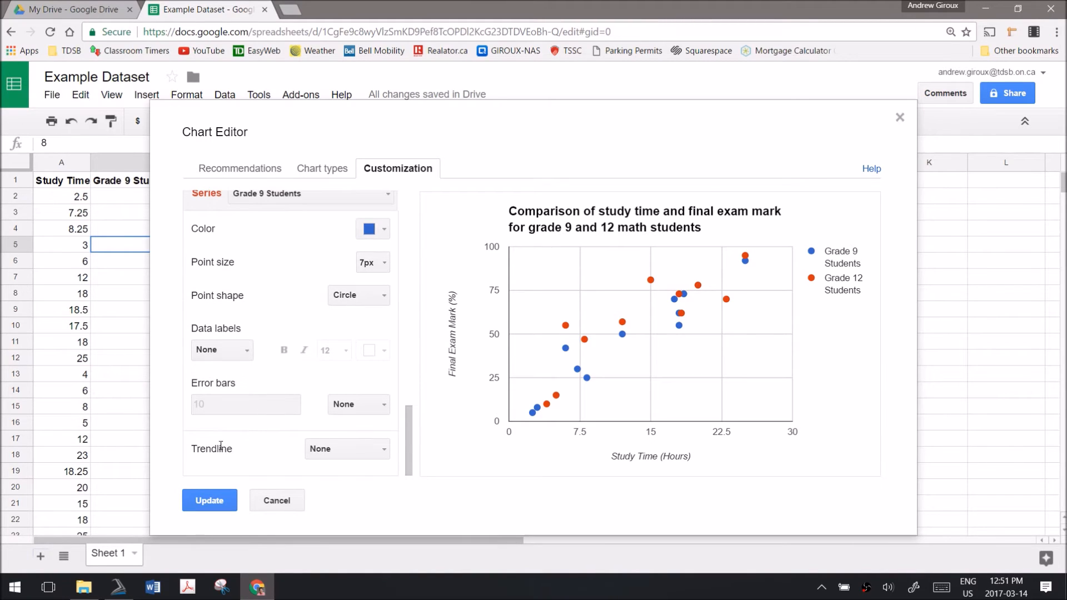
left_click(326, 451)
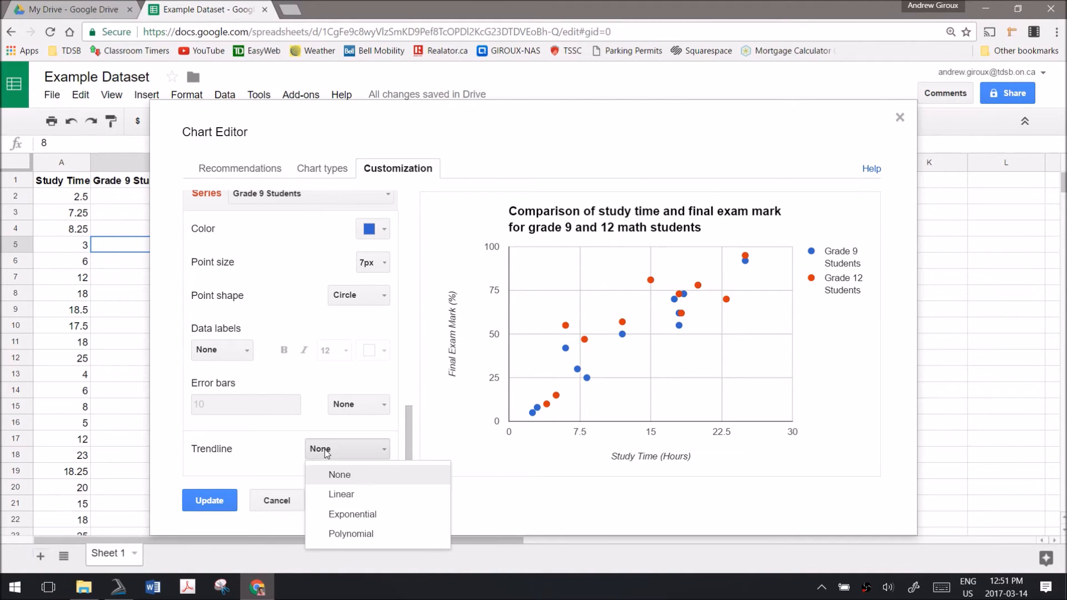
left_click(341, 495)
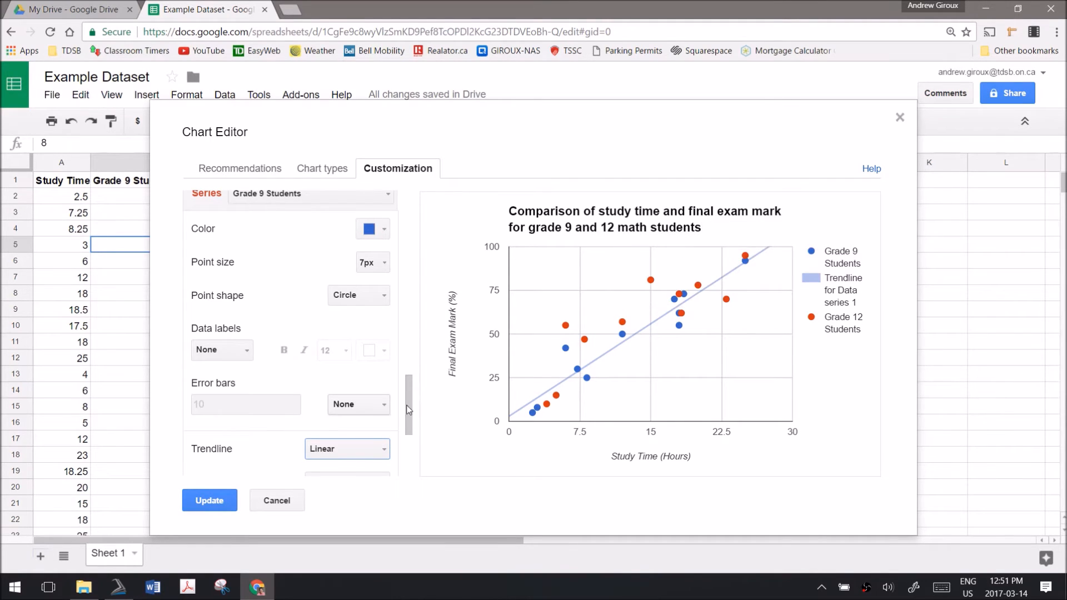
- Set the Grade 9 trendline's label to use its equation
left_click_drag(408, 412, 408, 418)
scroll(330, 408, "down", 3)
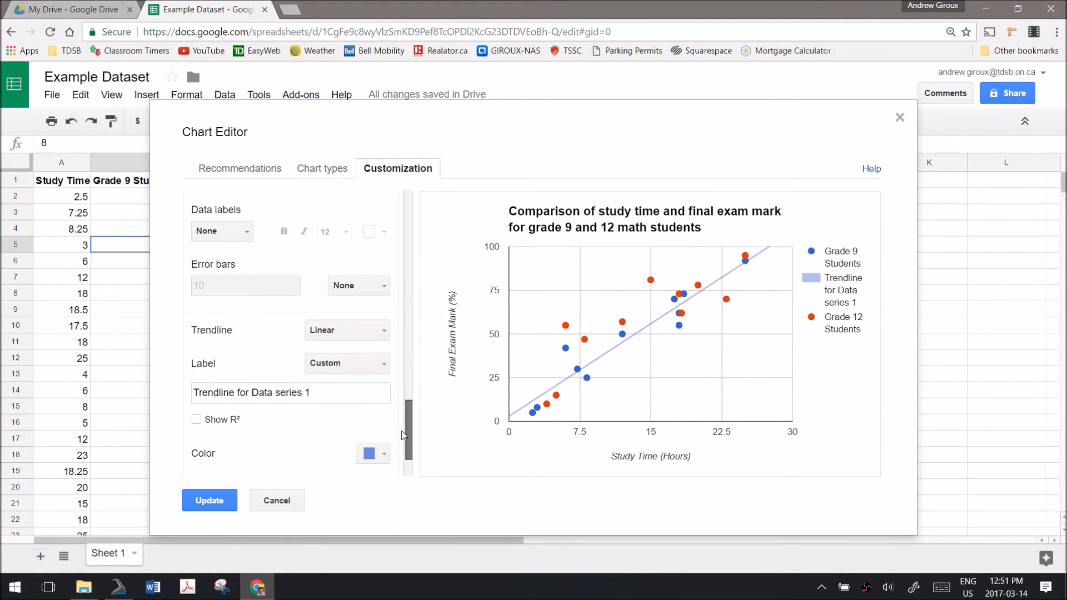
left_click(327, 394)
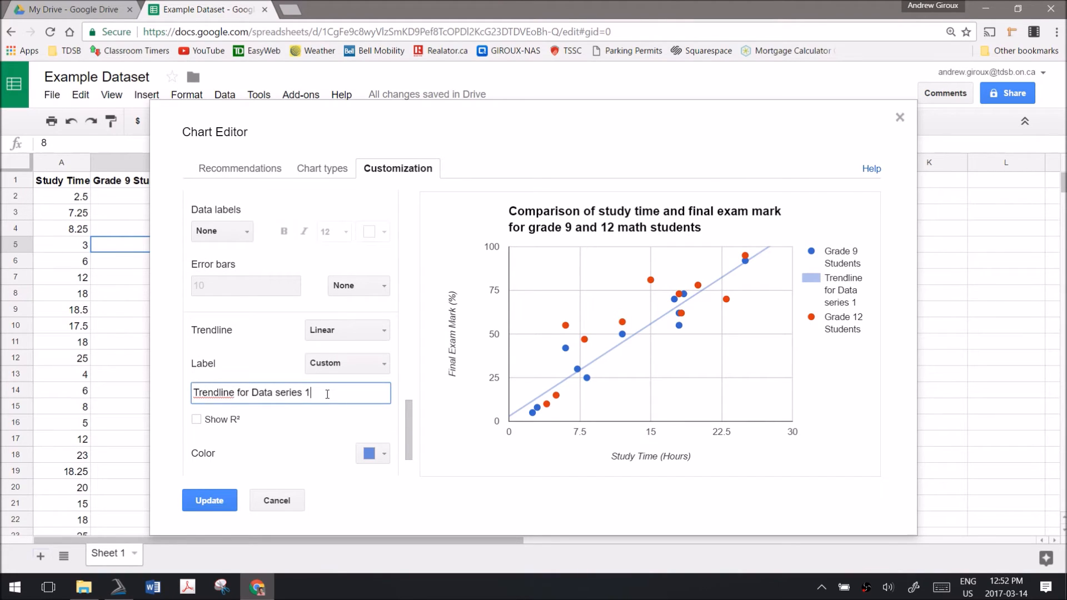
scroll(325, 394, "down", 3)
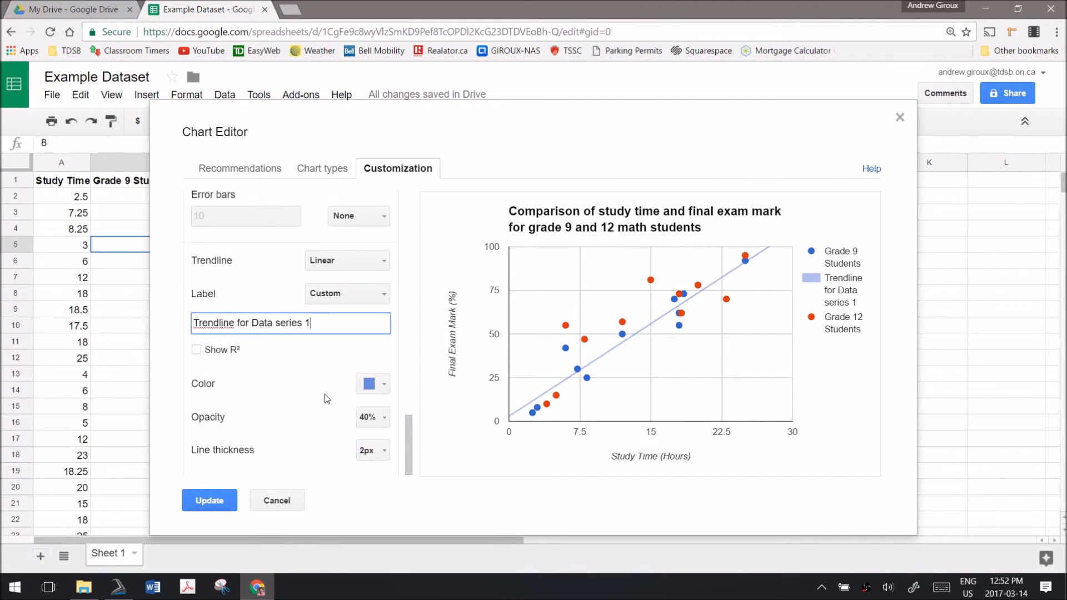
scroll(324, 394, "up", 3)
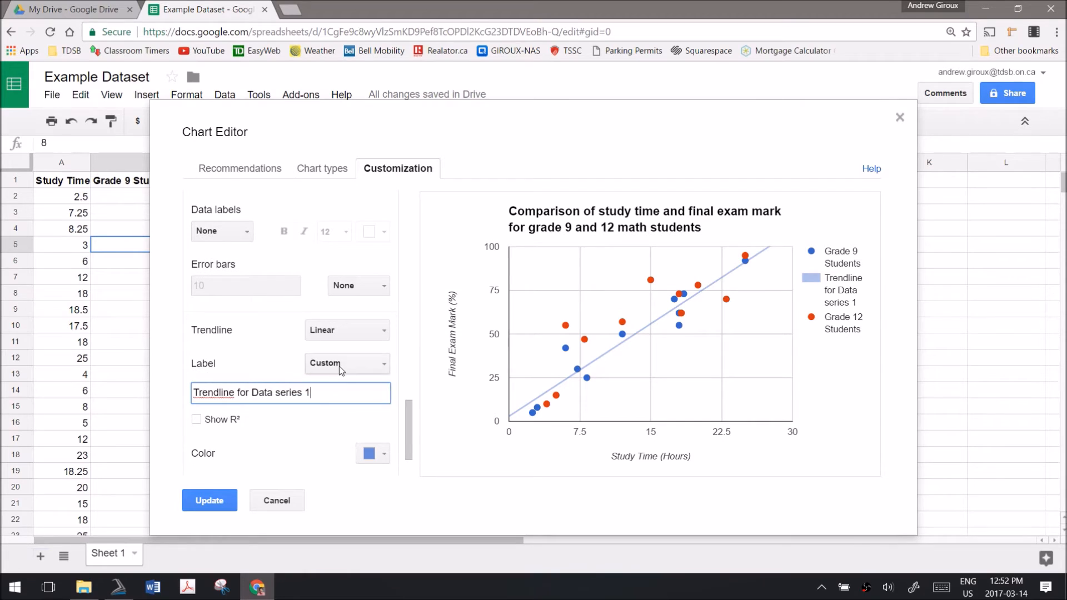
left_click(338, 365)
left_click(351, 411)
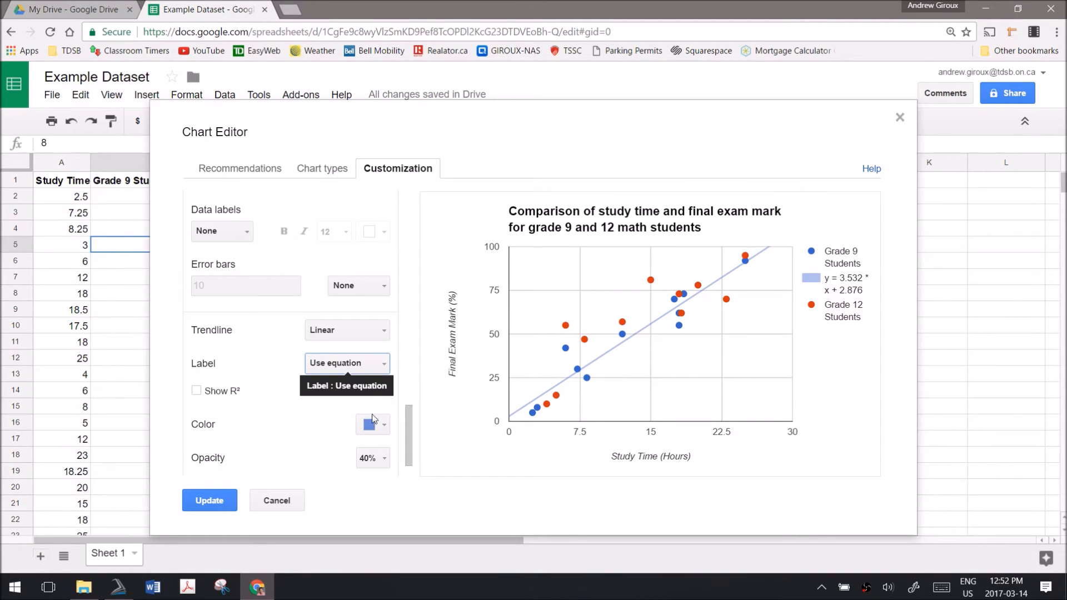
scroll(338, 412, "down", 1)
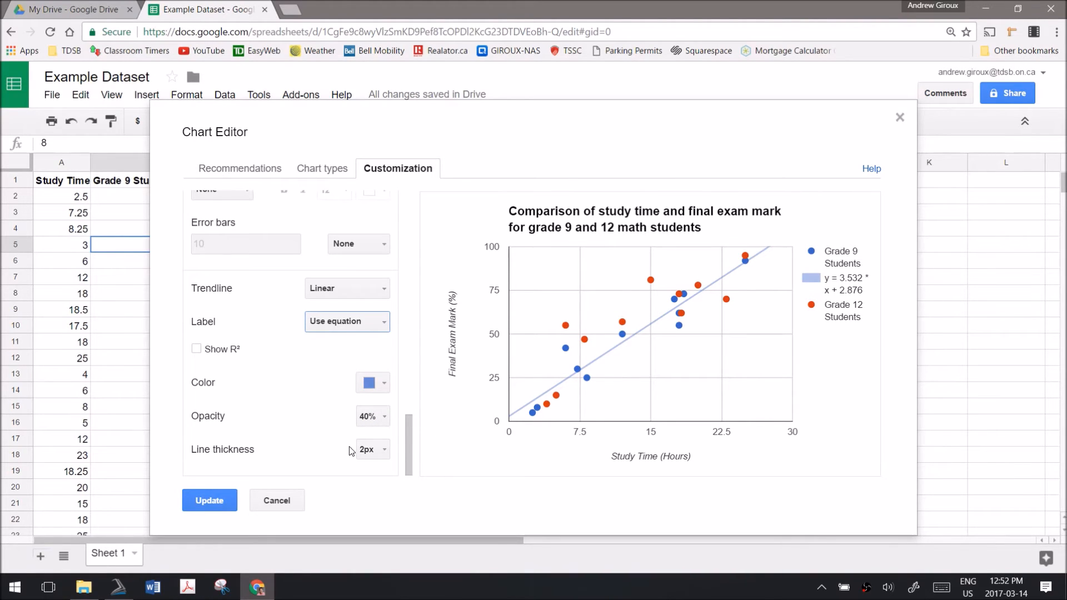
- Switch to the Grade 12 Students series and add a linear trendline to it
scroll(306, 352, "up", 6)
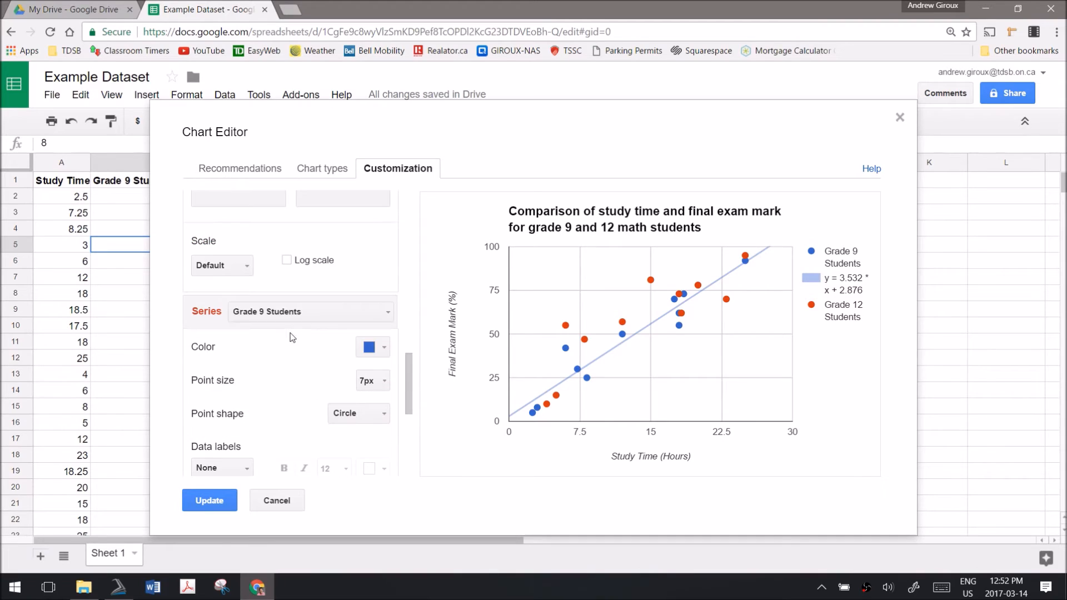
left_click(292, 314)
left_click(345, 357)
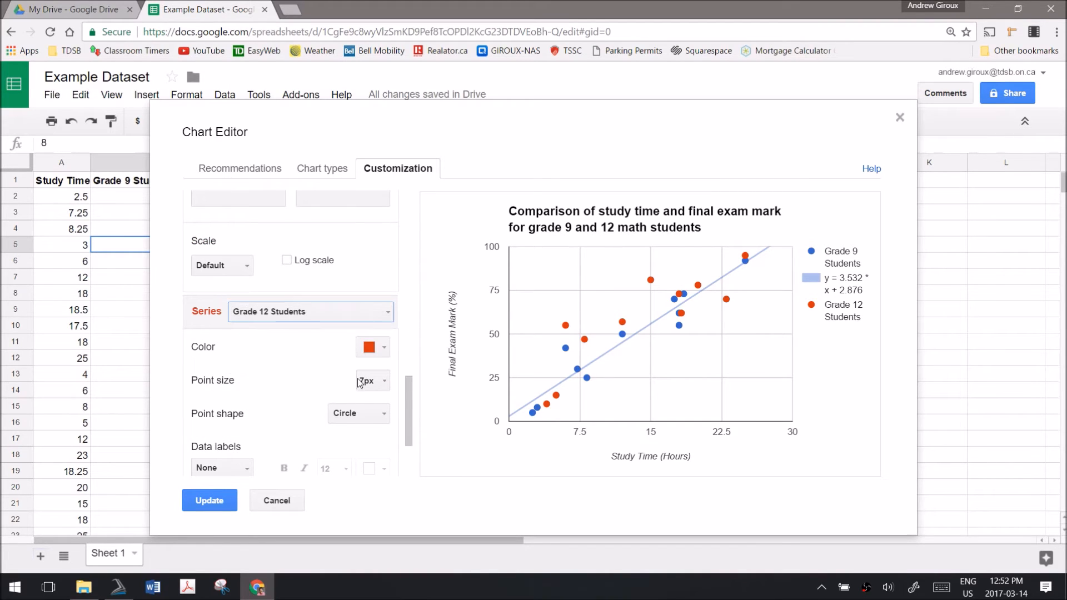
left_click_drag(409, 384, 410, 442)
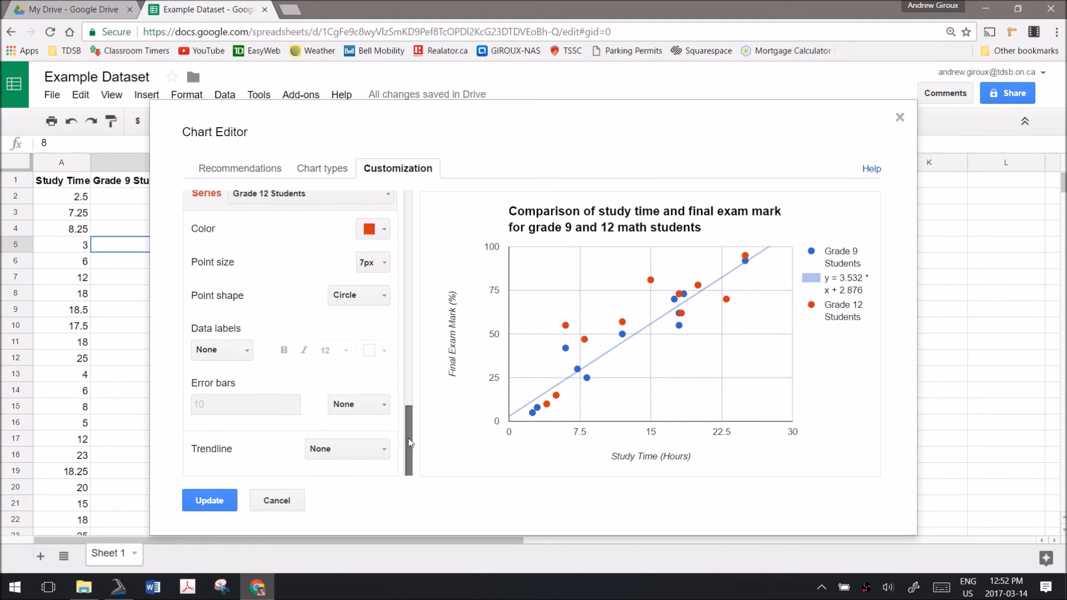
left_click(350, 448)
left_click(359, 494)
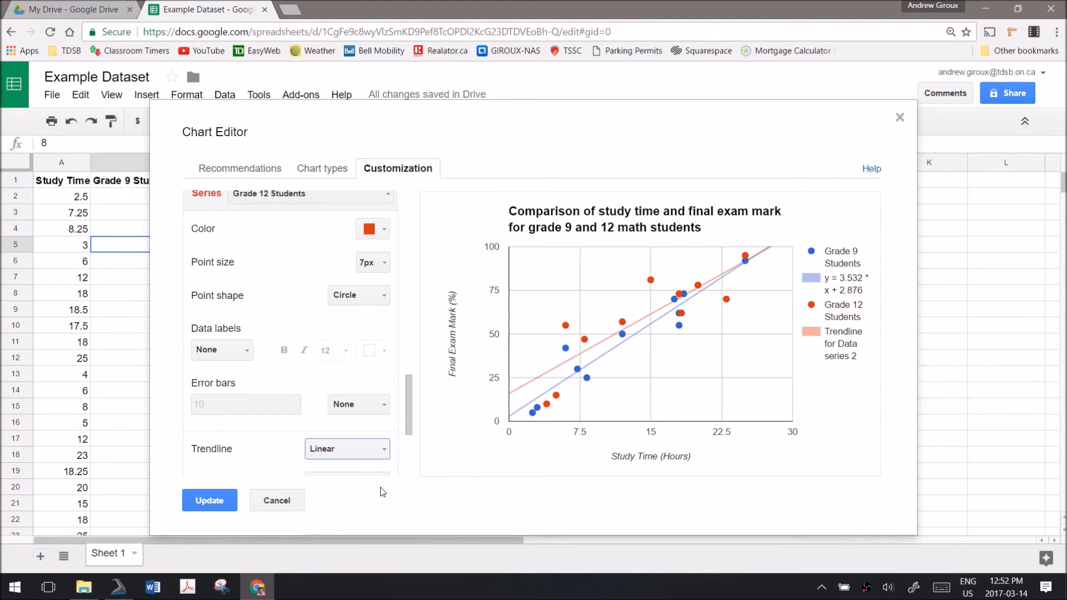
- Set the Grade 12 trendline's label to use its equation
scroll(378, 404, "down", 5)
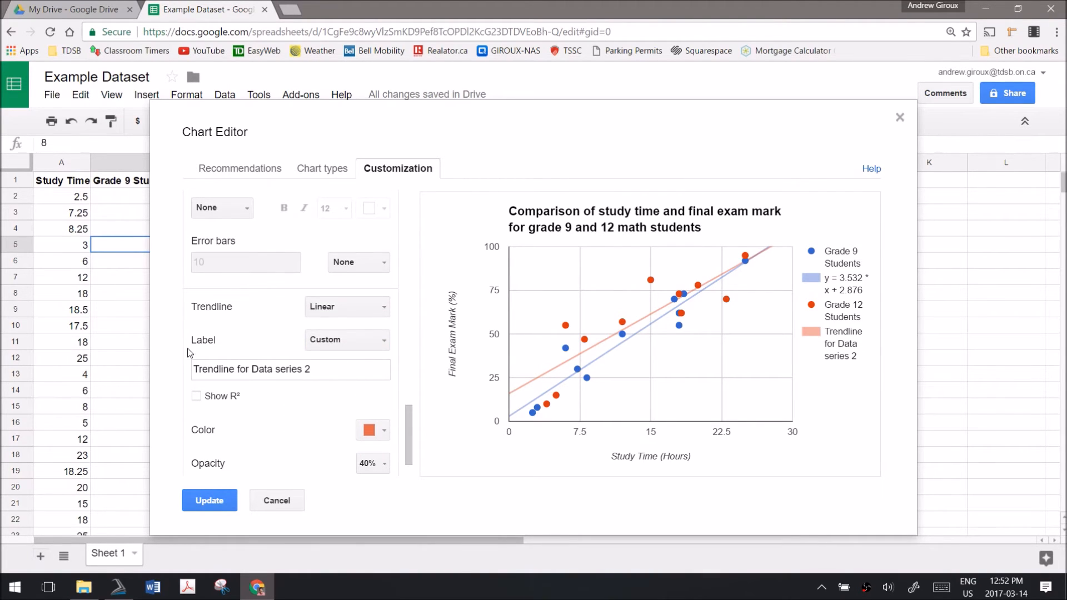
left_click(344, 340)
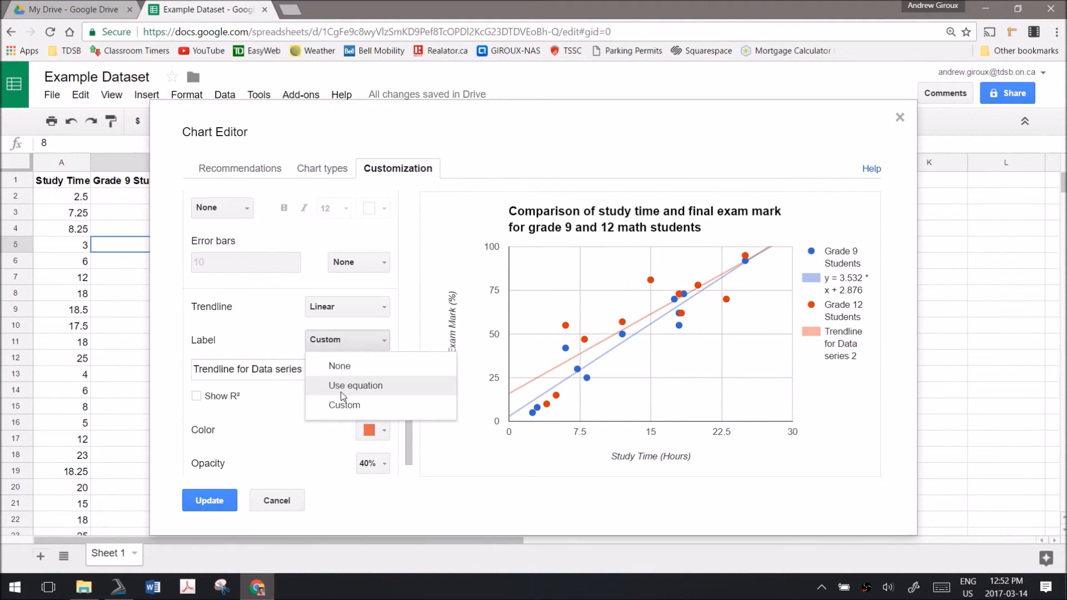
left_click(341, 391)
- Change the point shape of the Grade 12 Students series to Square
scroll(349, 374, "up", 5)
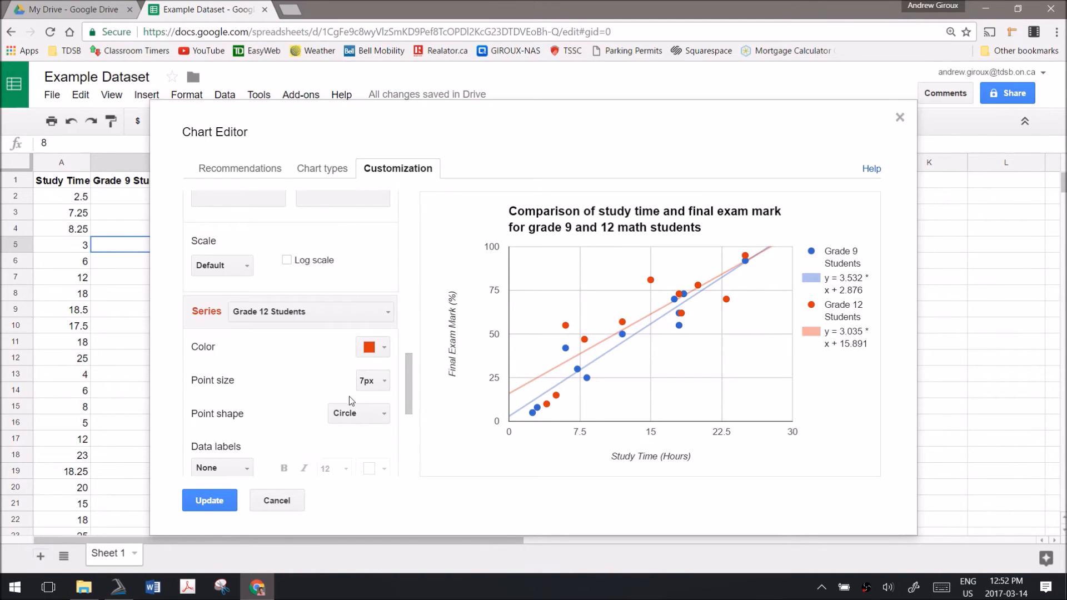
left_click(353, 418)
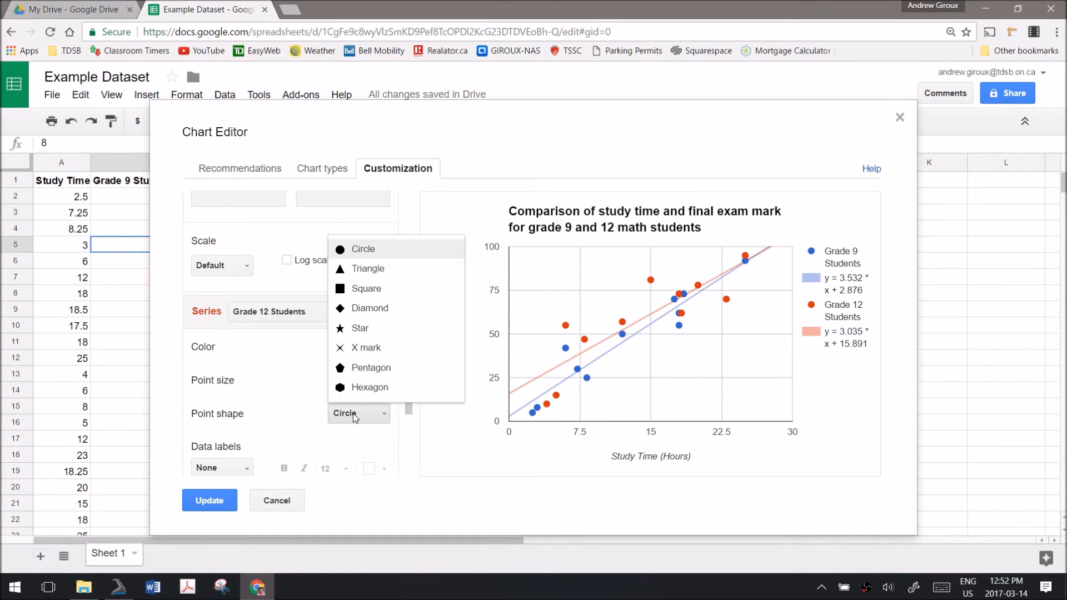
left_click(381, 286)
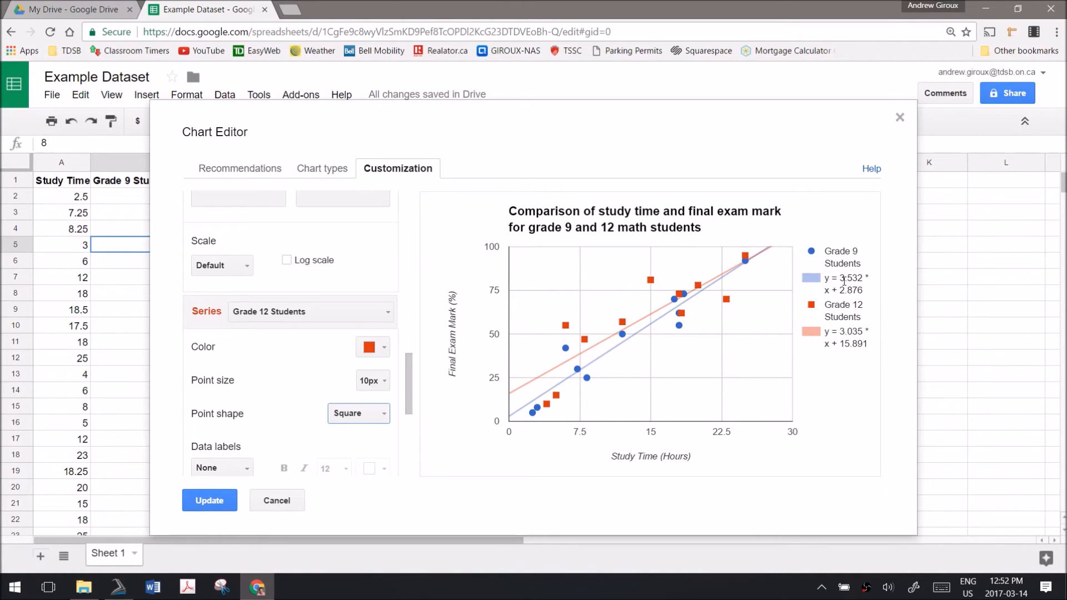
- Show the R² value for the Grade 12 trendline and switch it off again
scroll(303, 428, "down", 4)
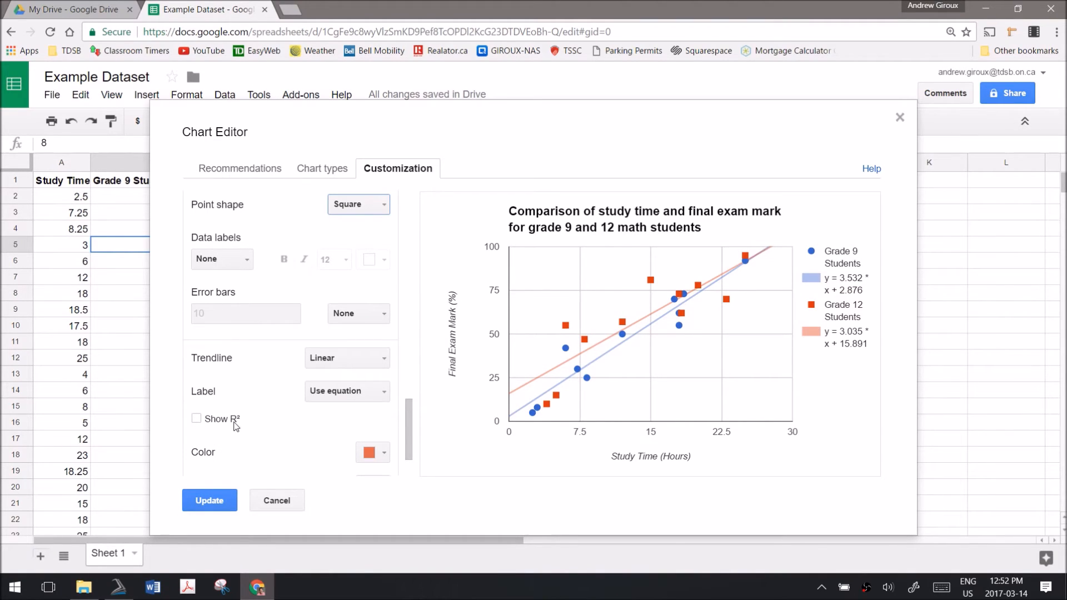
left_click(197, 420)
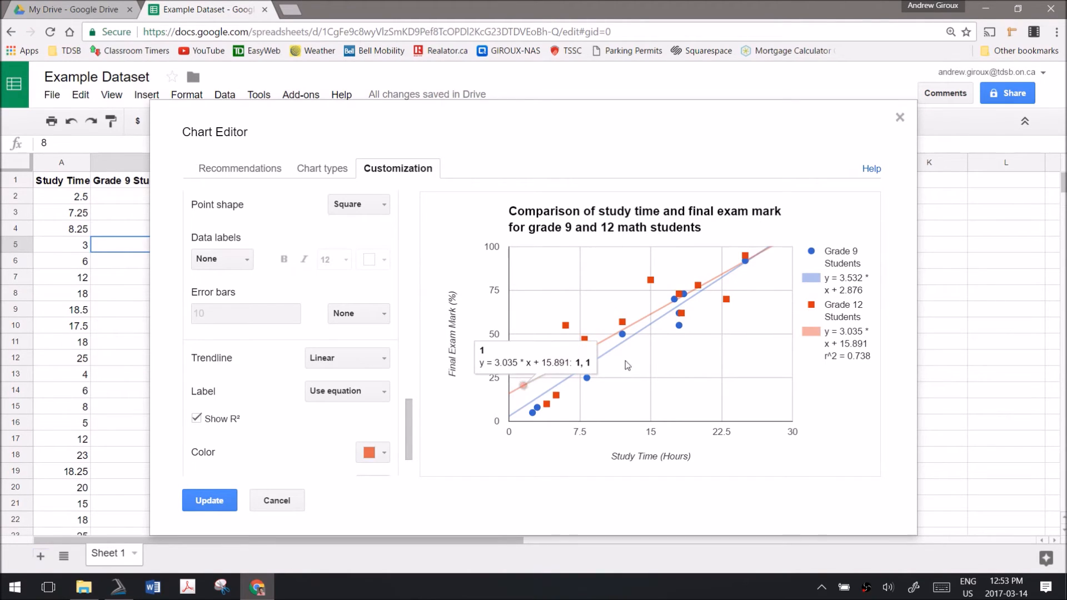
left_click_drag(875, 360, 853, 365)
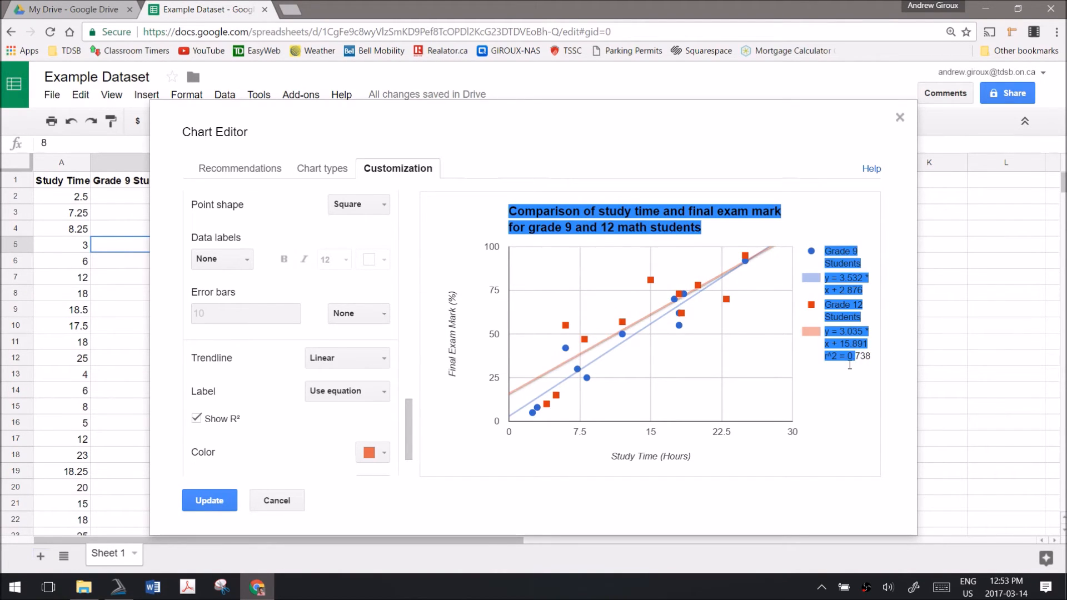
left_click(858, 382)
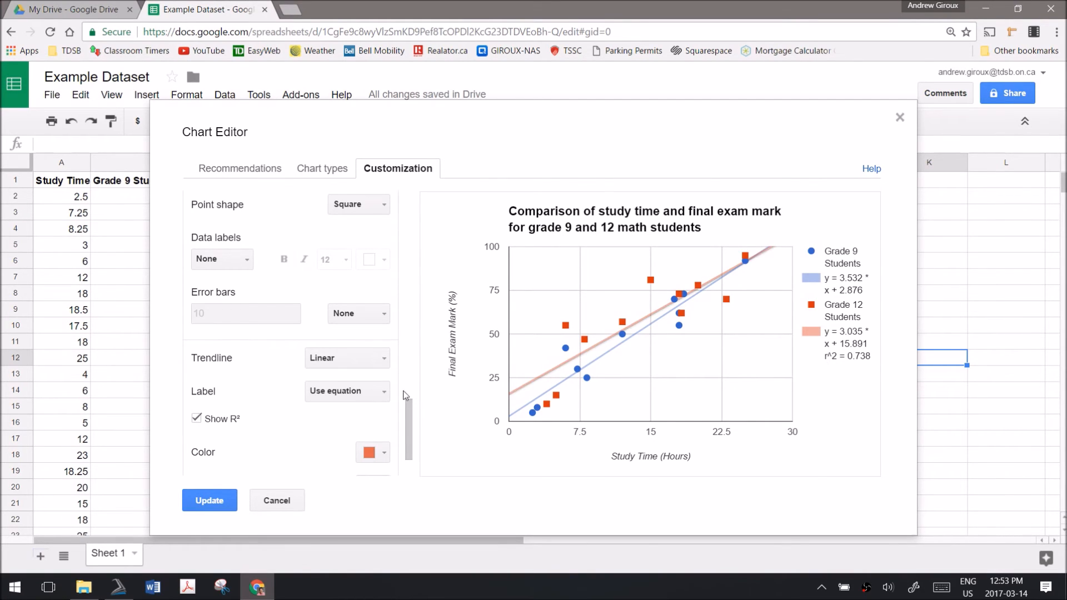
left_click(235, 422)
- Update the chart with the edited settings and move it away from the Grade 12 Students data column
left_click(210, 501)
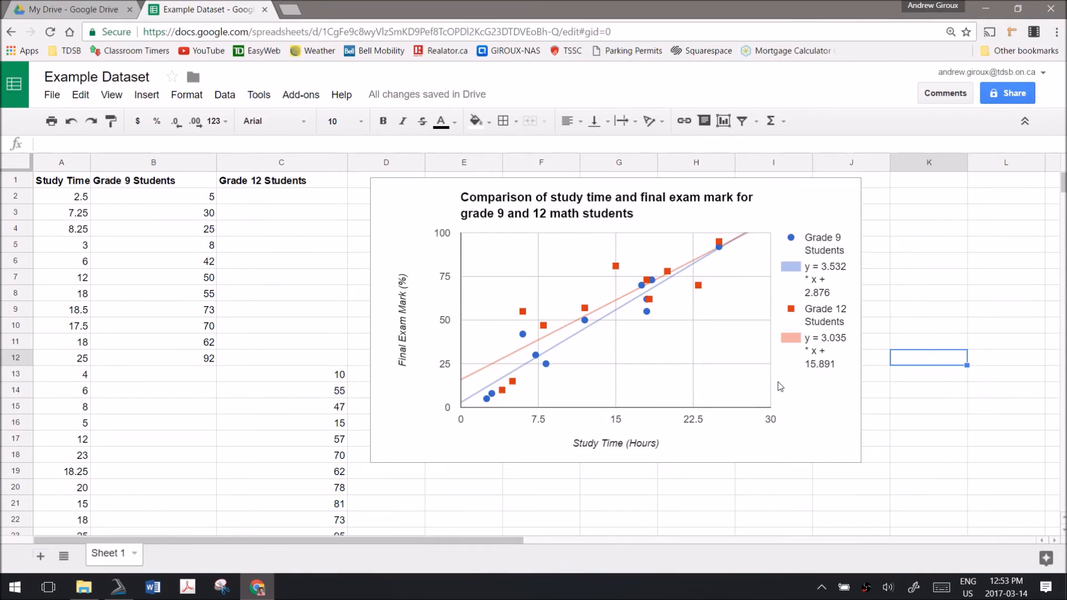
left_click_drag(780, 386, 855, 398)
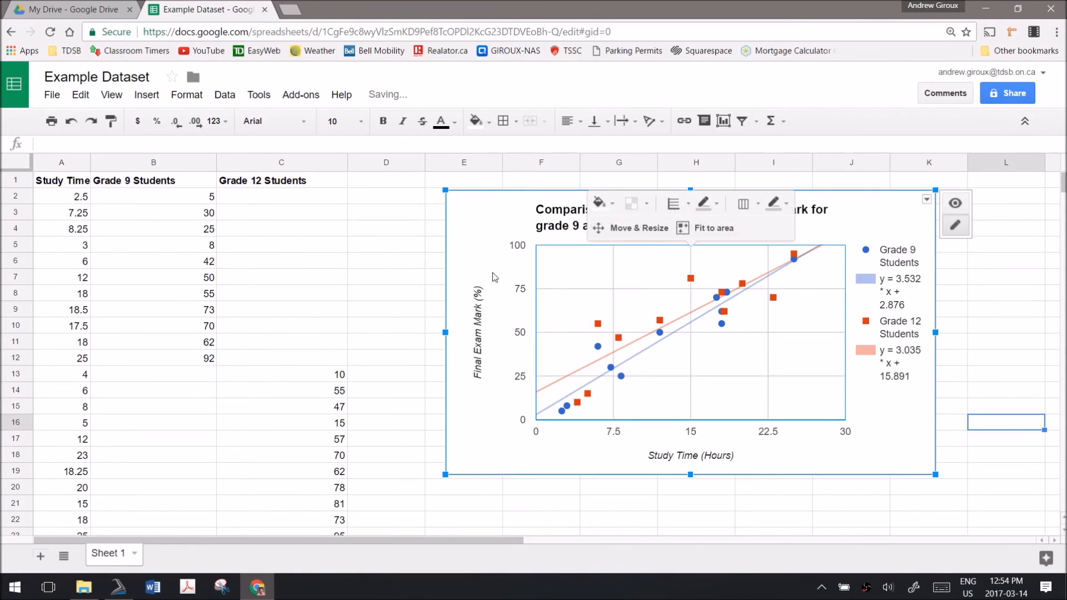
- Shift and resize the plot area inside the chart so that each legend equation fits on one line
double_click(625, 231)
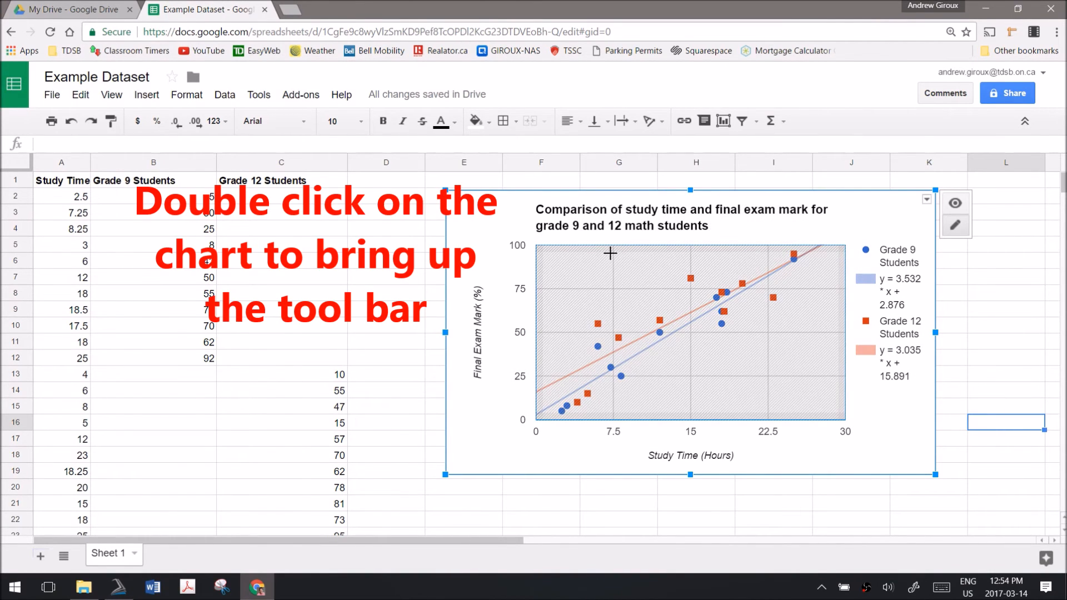
left_click_drag(611, 248, 593, 251)
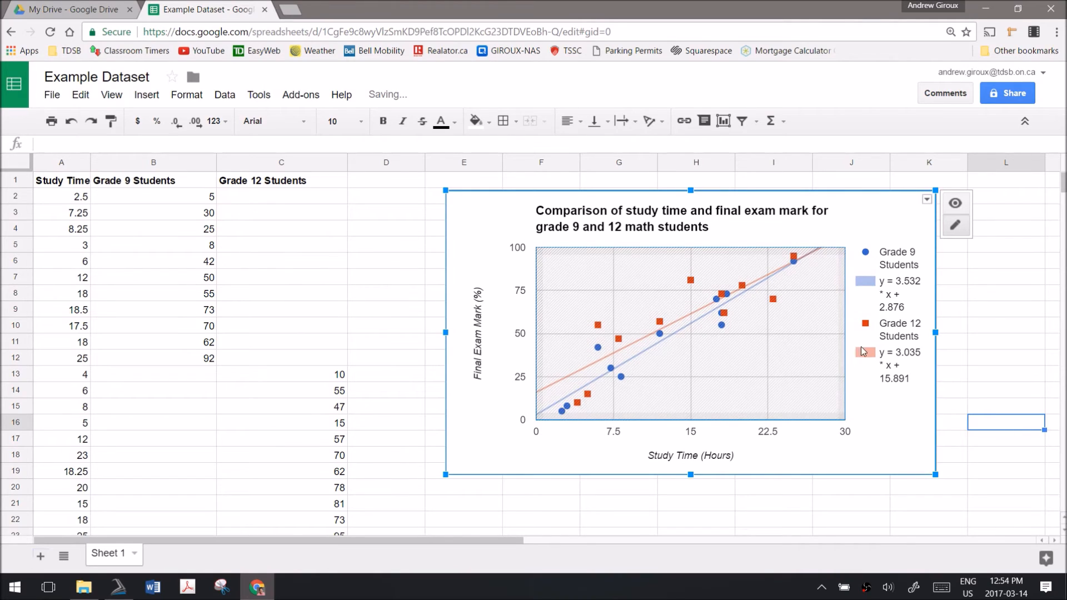
mouse_move(803, 343)
left_mouse_down()
mouse_move(776, 346)
mouse_move(794, 343)
left_mouse_up()
left_click_drag(536, 323, 495, 325)
left_click(953, 310)
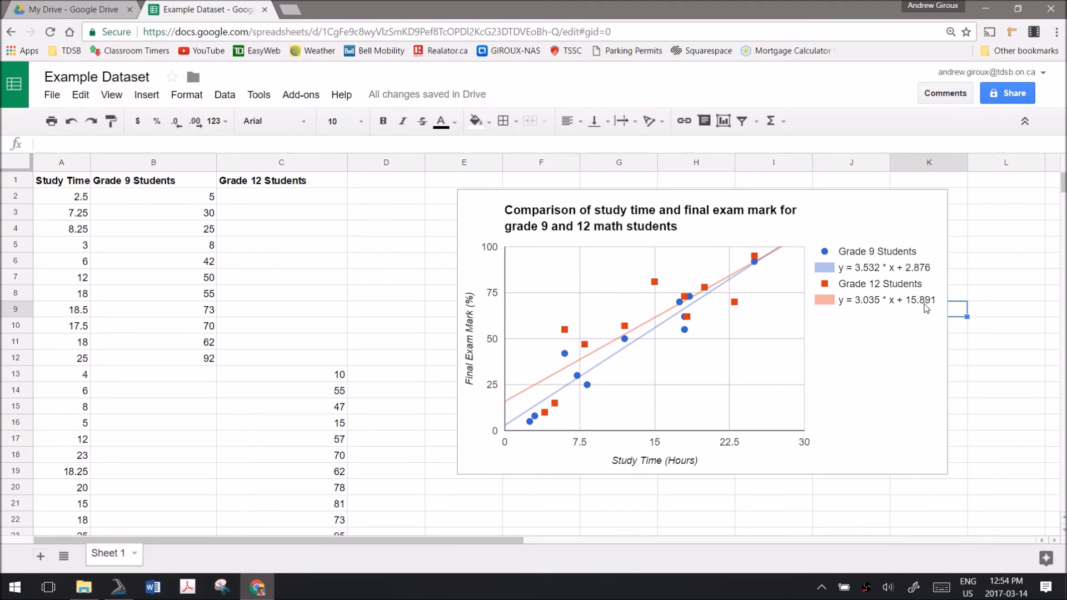
left_click(900, 301)
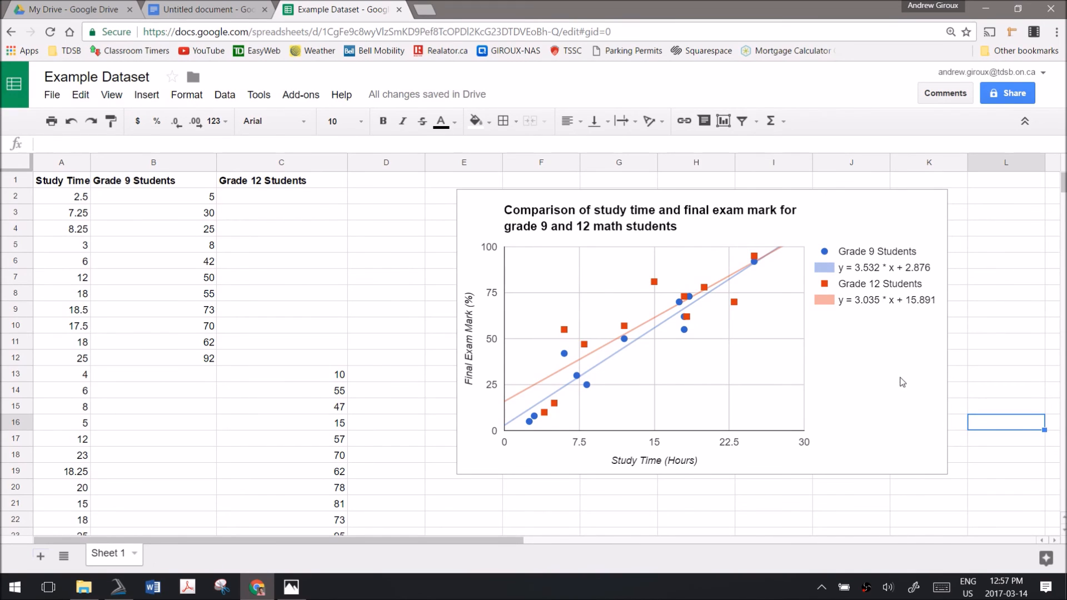
- Save the finished chart as an image file
left_click(938, 243)
left_click(938, 198)
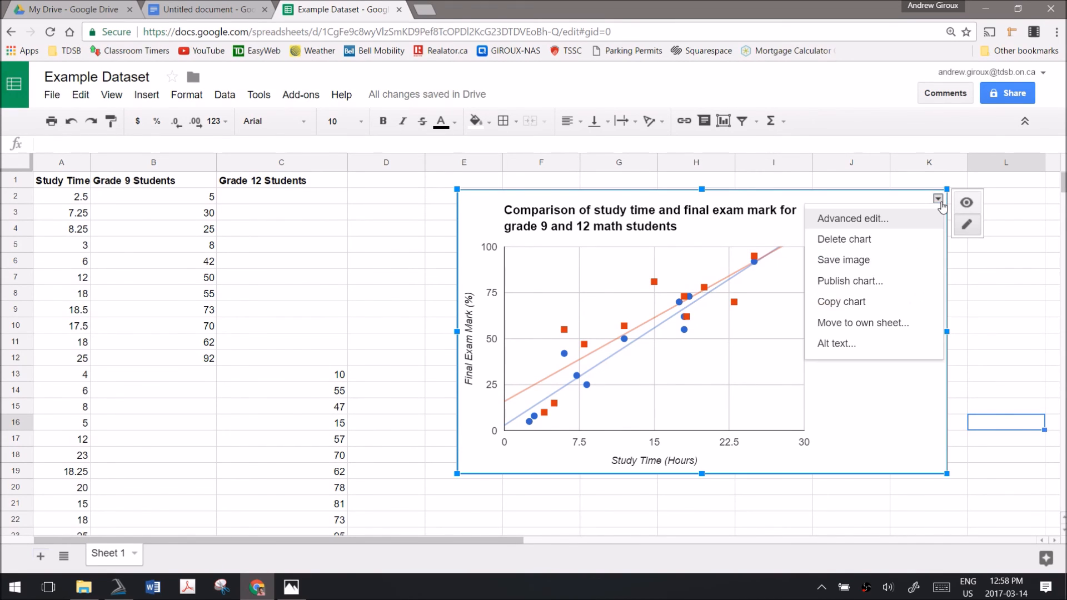
left_click(843, 260)
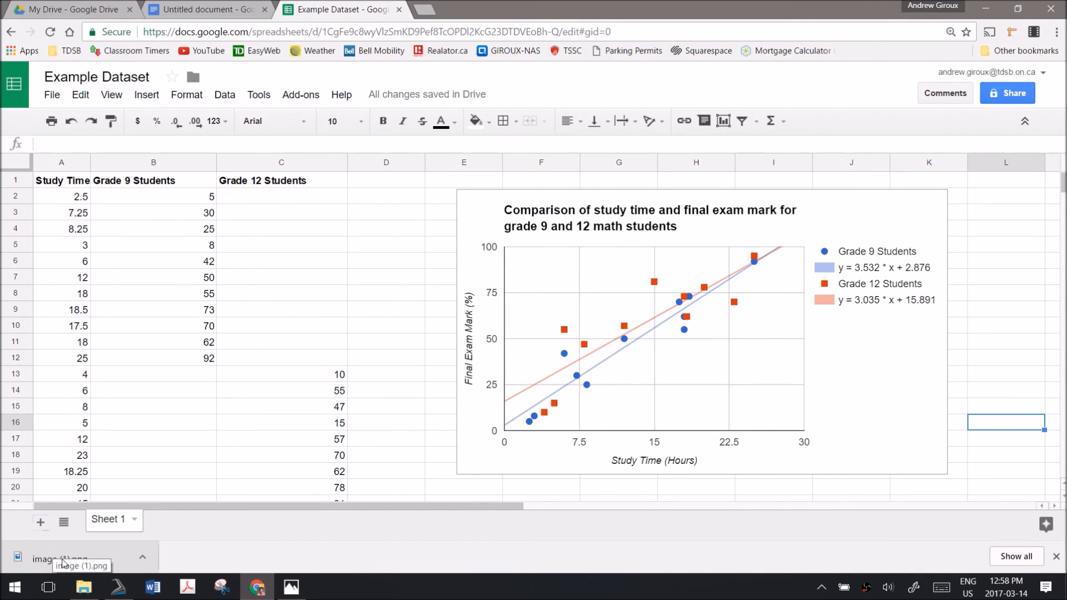
- Switch to the untitled Google Docs document, start inserting a chart from Sheets, and select the comparison chart in Example Dataset
left_click(196, 6)
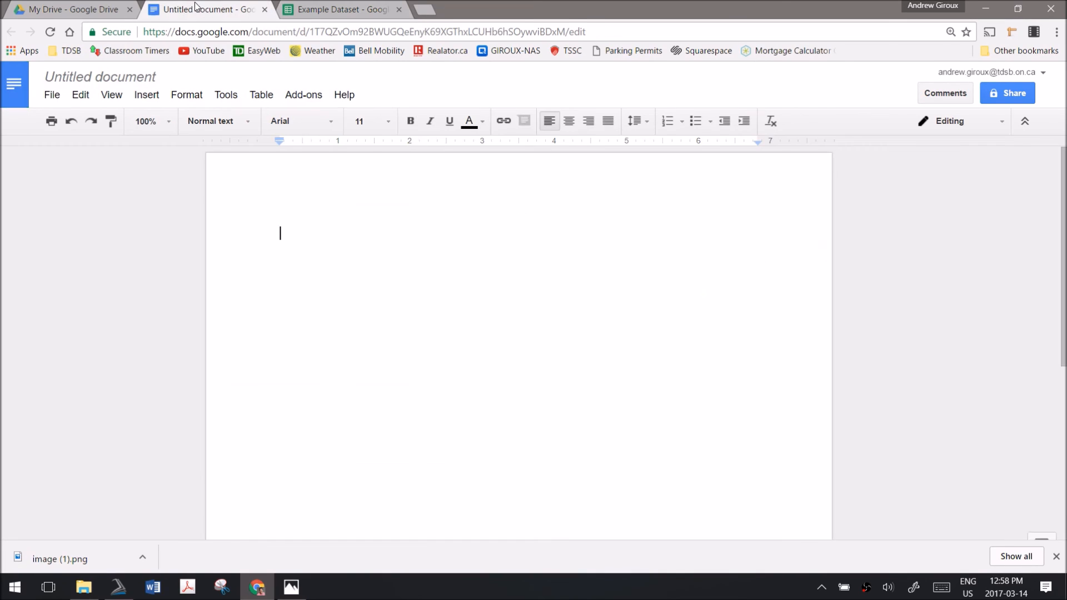
left_click(136, 97)
mouse_move(176, 203)
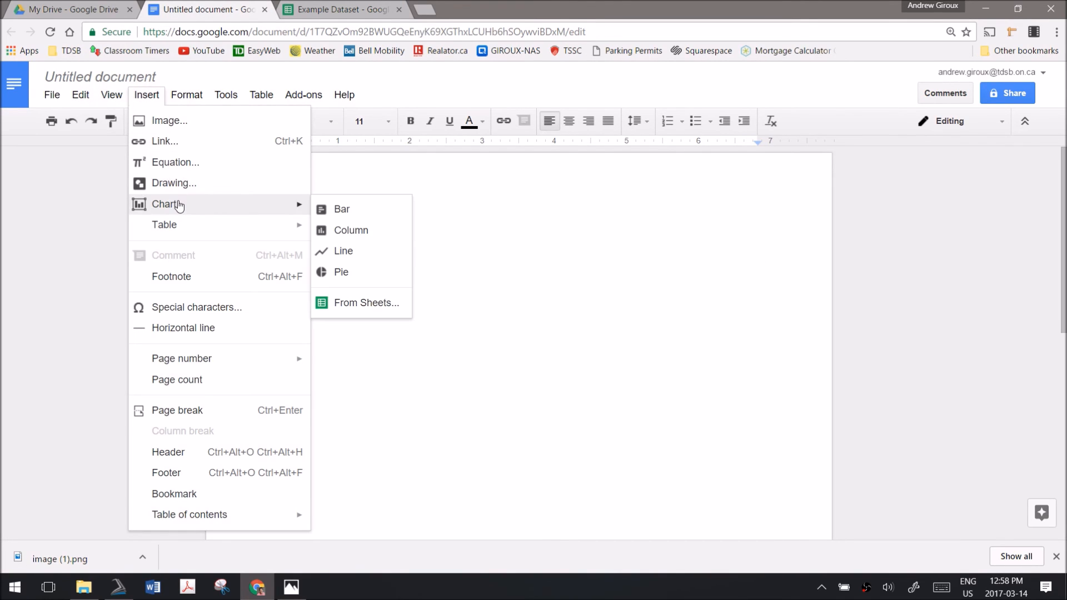
left_click(371, 303)
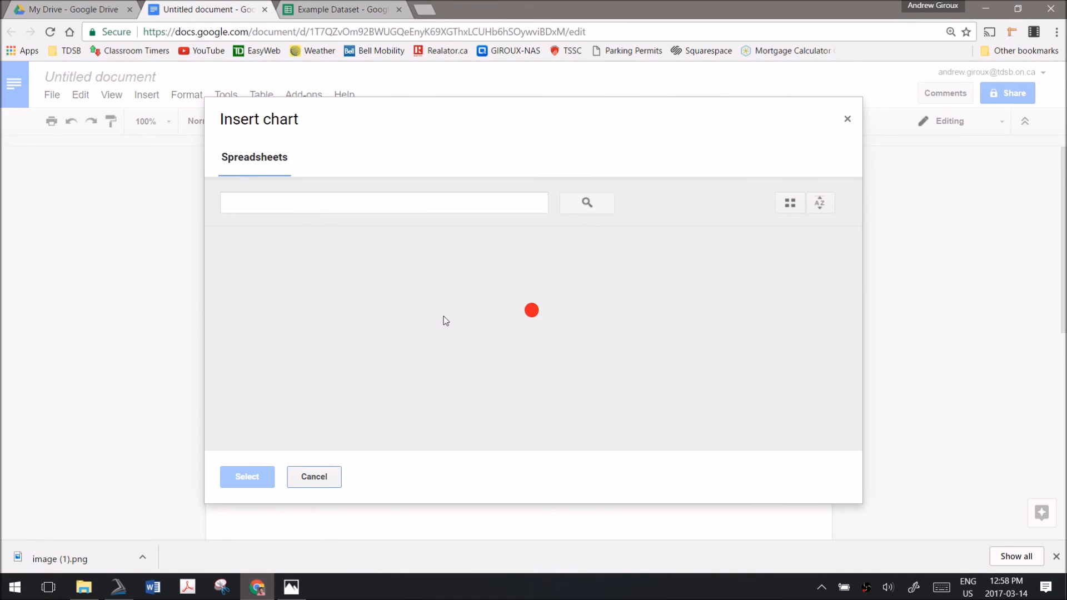
left_click(304, 290)
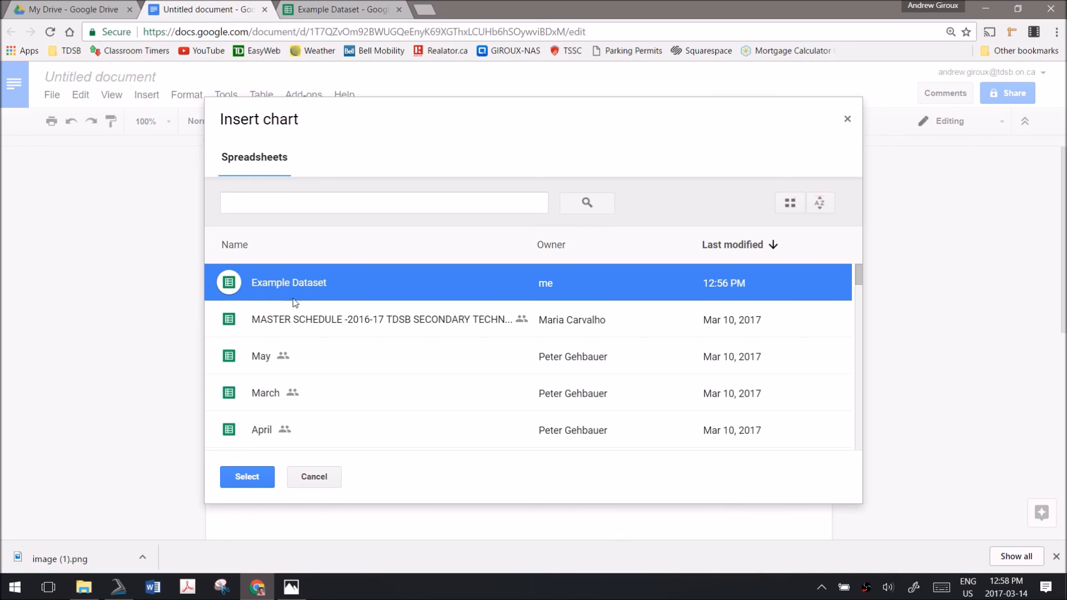
left_click(261, 479)
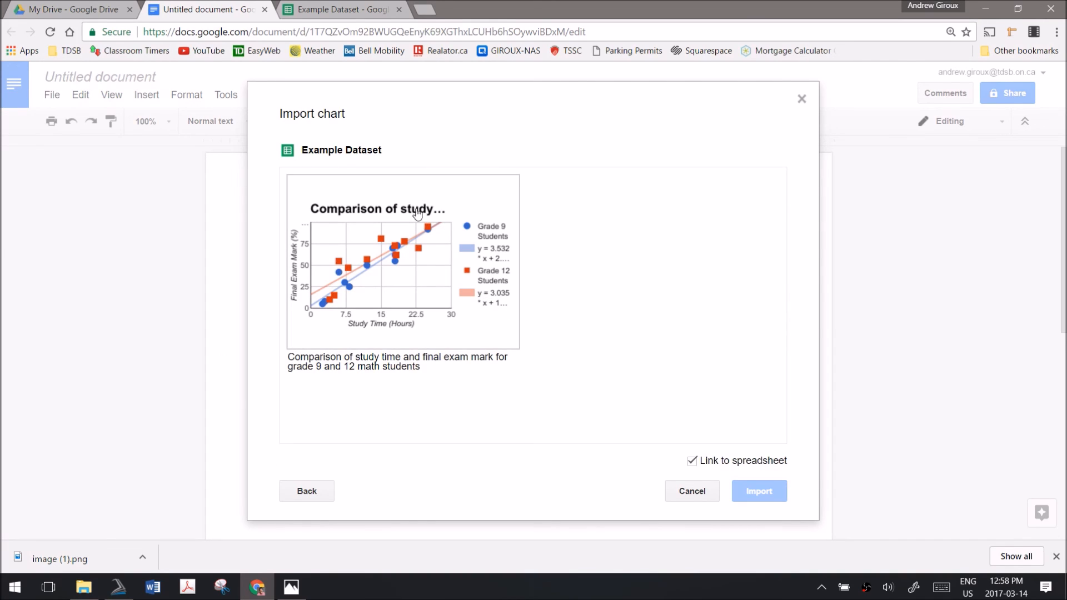
left_click(428, 207)
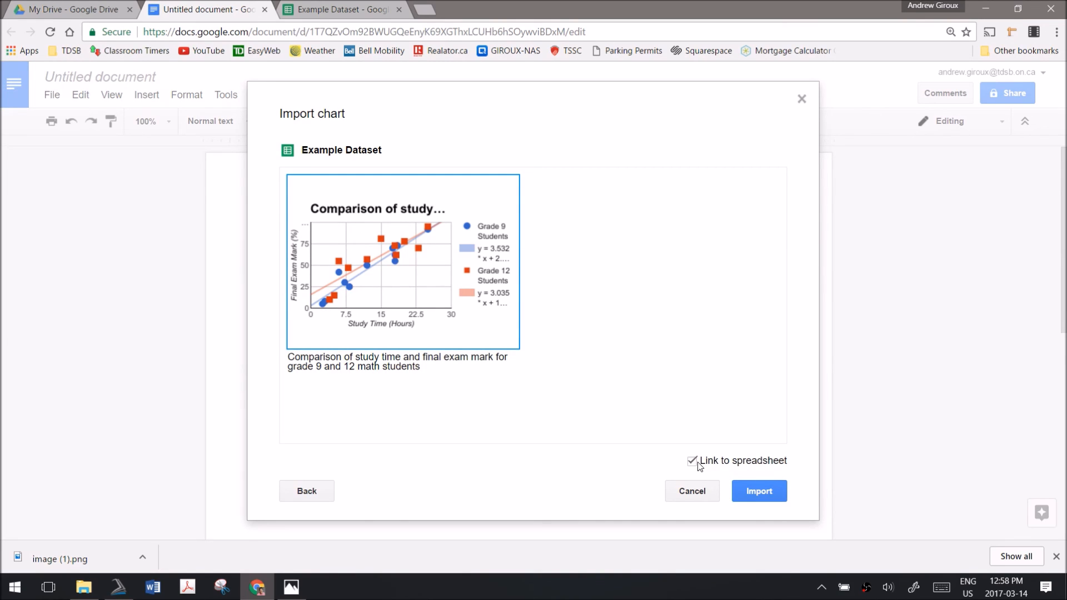
left_click(322, 6)
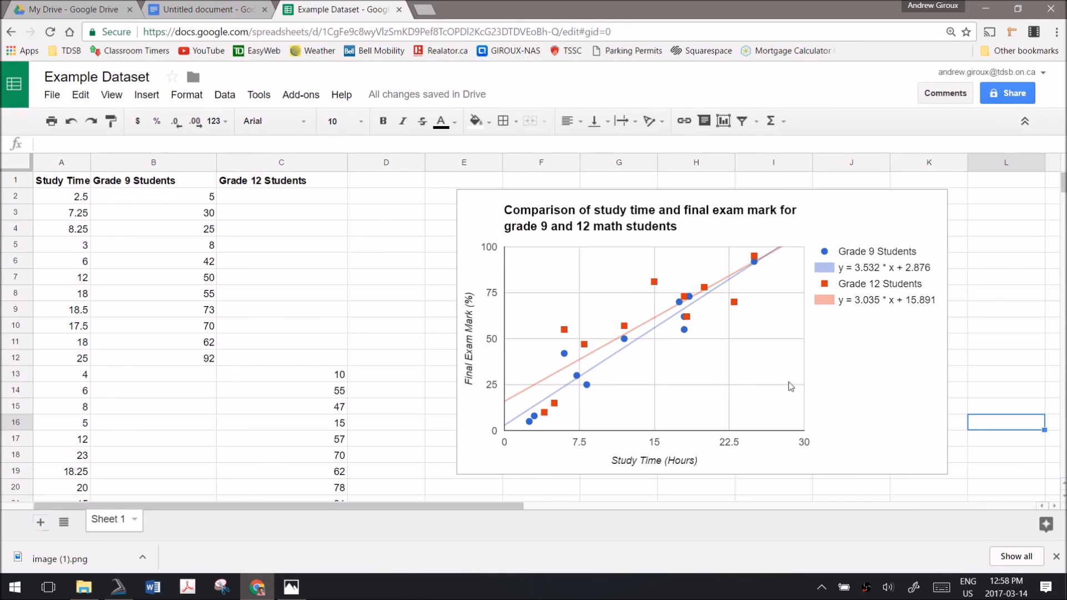
left_click(186, 5)
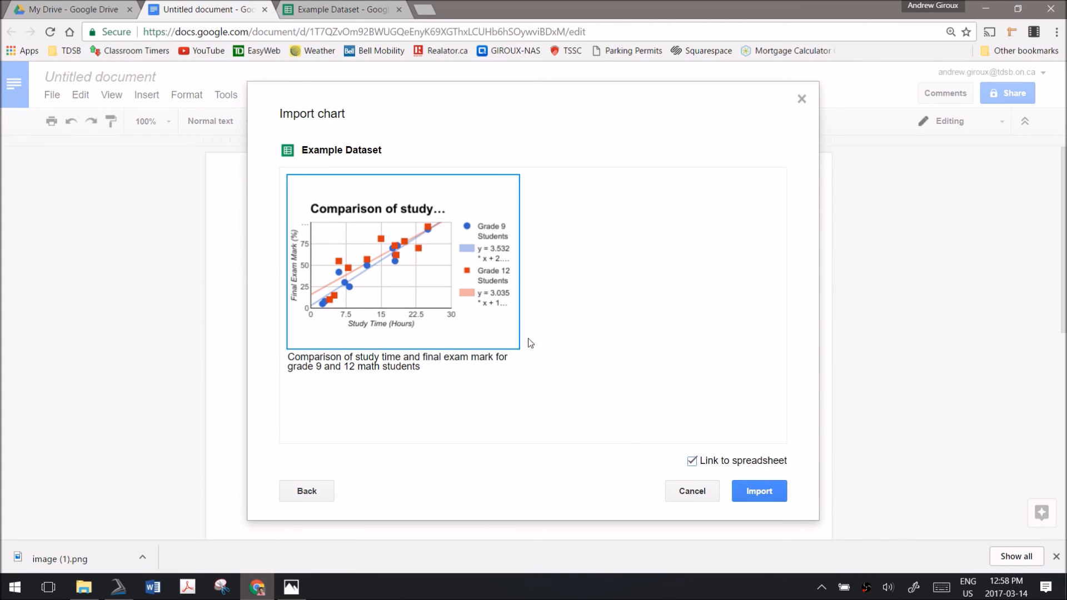
key("ctrl+Tab")
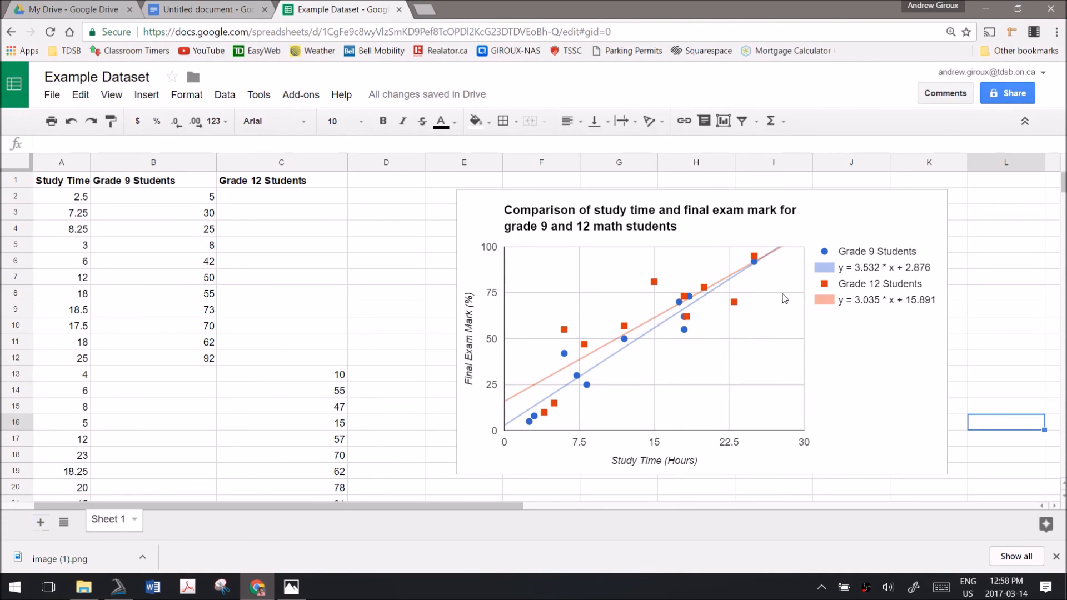
key("ctrl+shift+Tab")
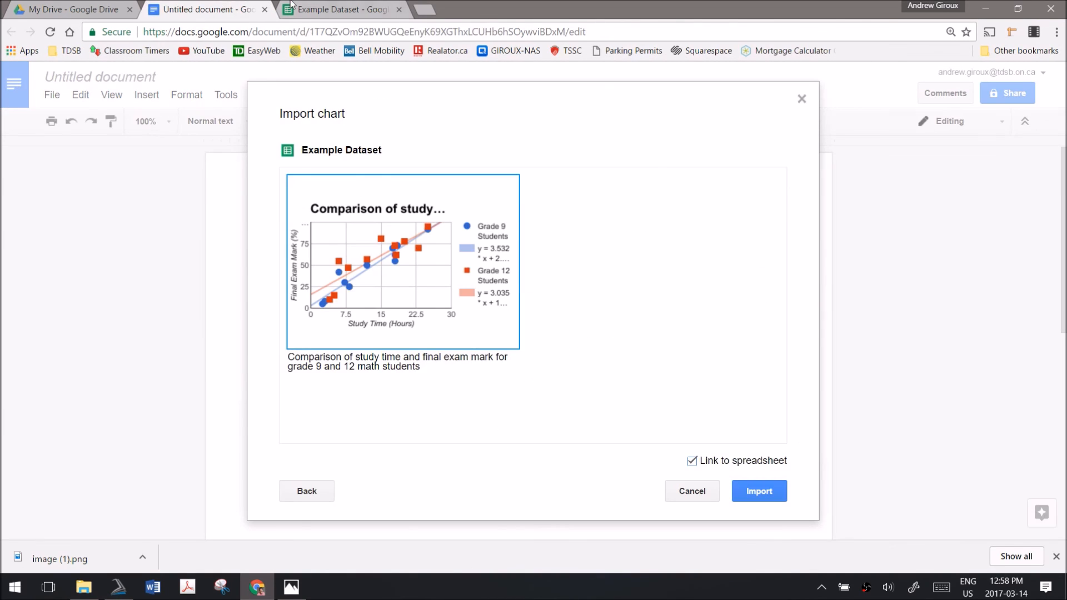
key("ctrl+Tab")
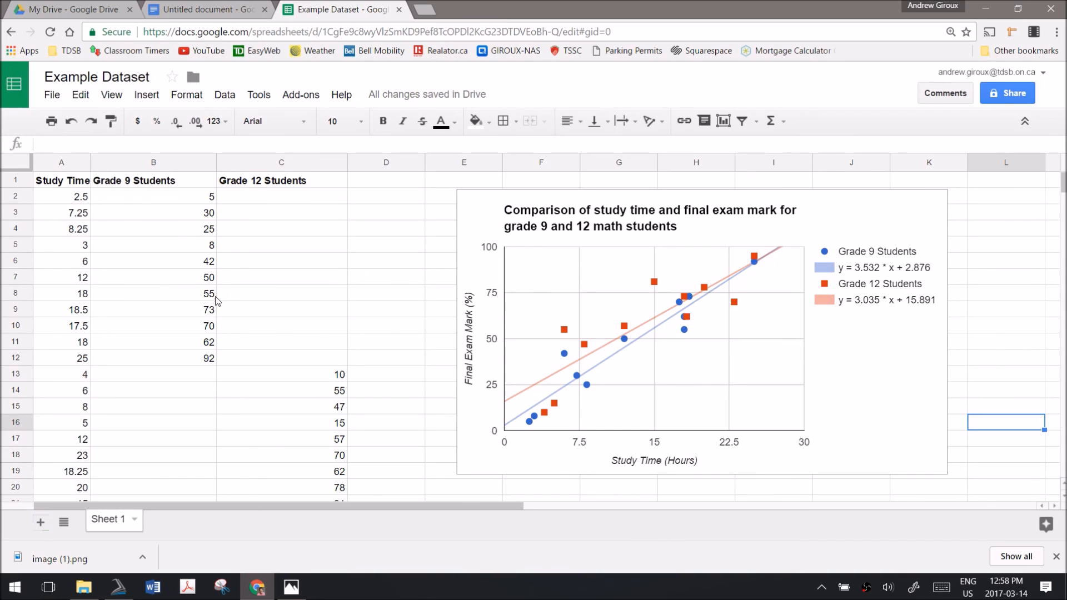
left_click(199, 9)
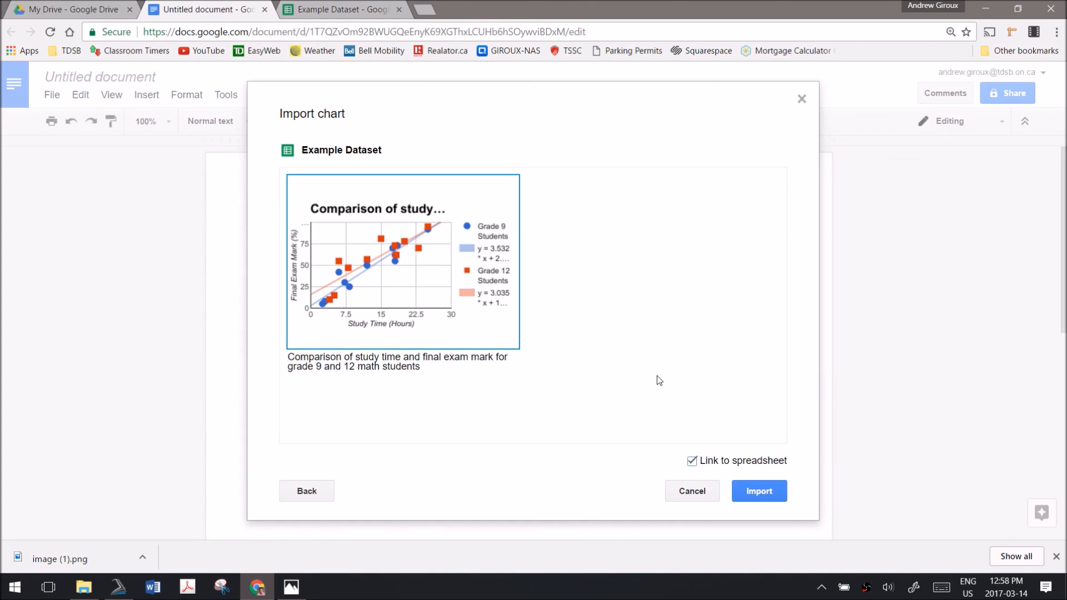
- Turn off Link to spreadsheet and import the selected chart into the document
left_click(692, 458)
left_click(755, 491)
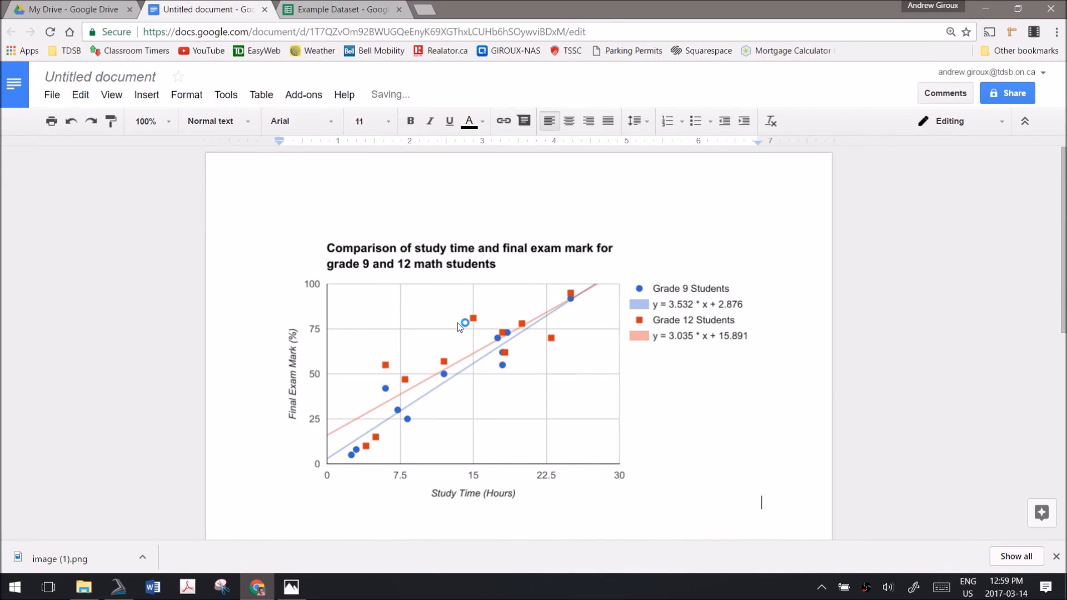
- Enlarge the imported chart in the document by resizing it from its corners
left_click(458, 324)
scroll(557, 377, "down", 4)
scroll(752, 305, "up", 3)
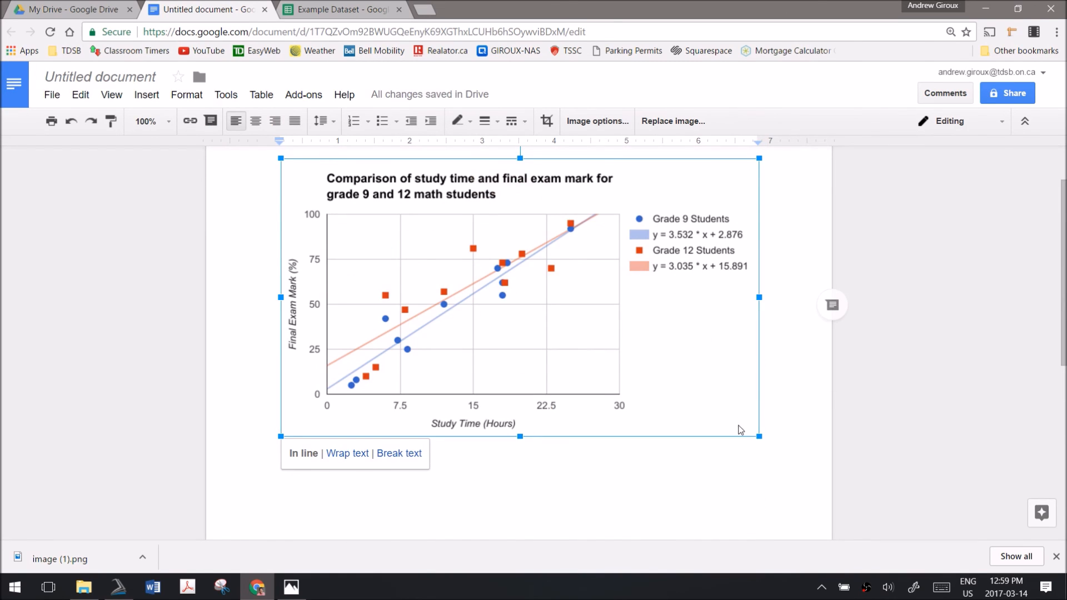
left_click_drag(758, 436, 785, 452)
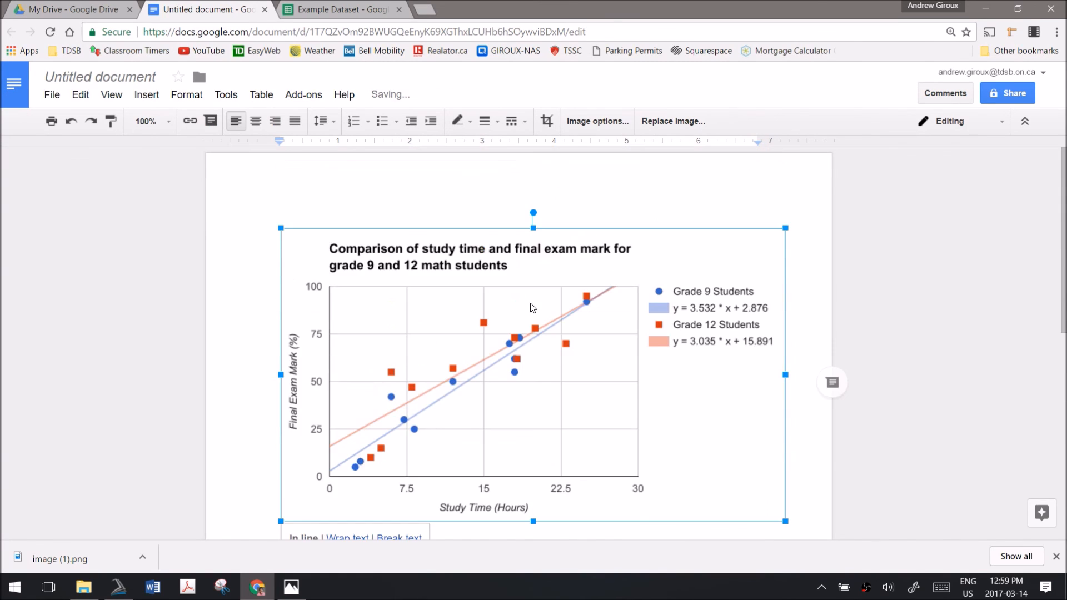
left_click_drag(281, 227, 267, 219)
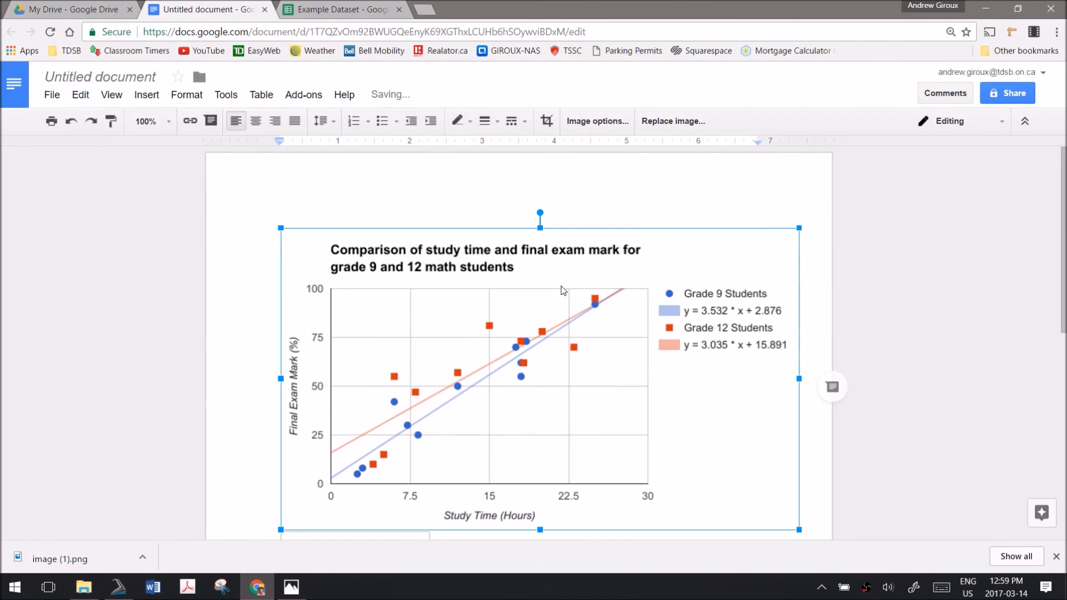